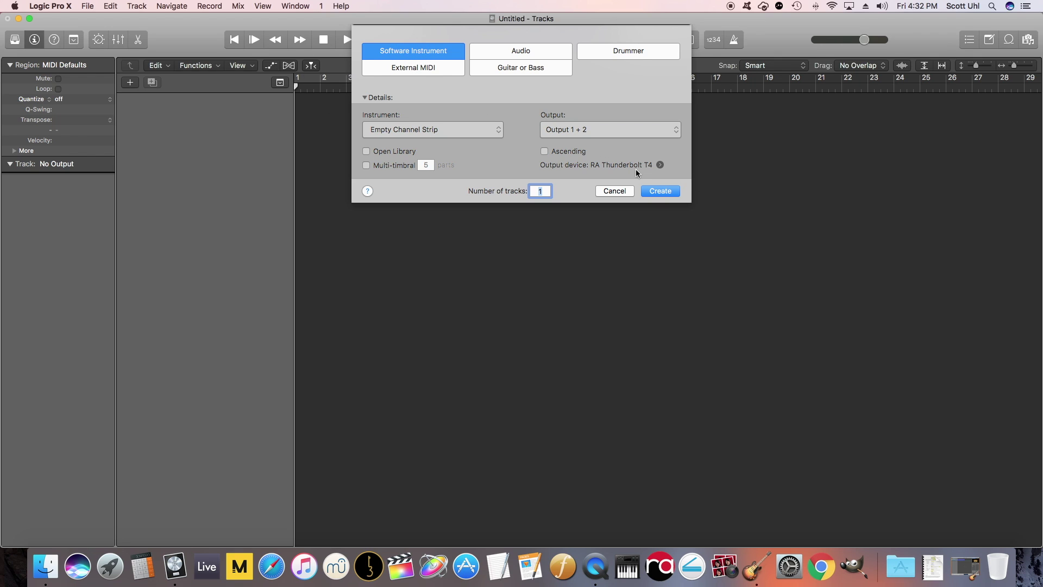
# Create instrument track Inst 1 and load DMXIS (instrument) from AU Instruments > db audioware in Mono
pyautogui.click(669, 194)
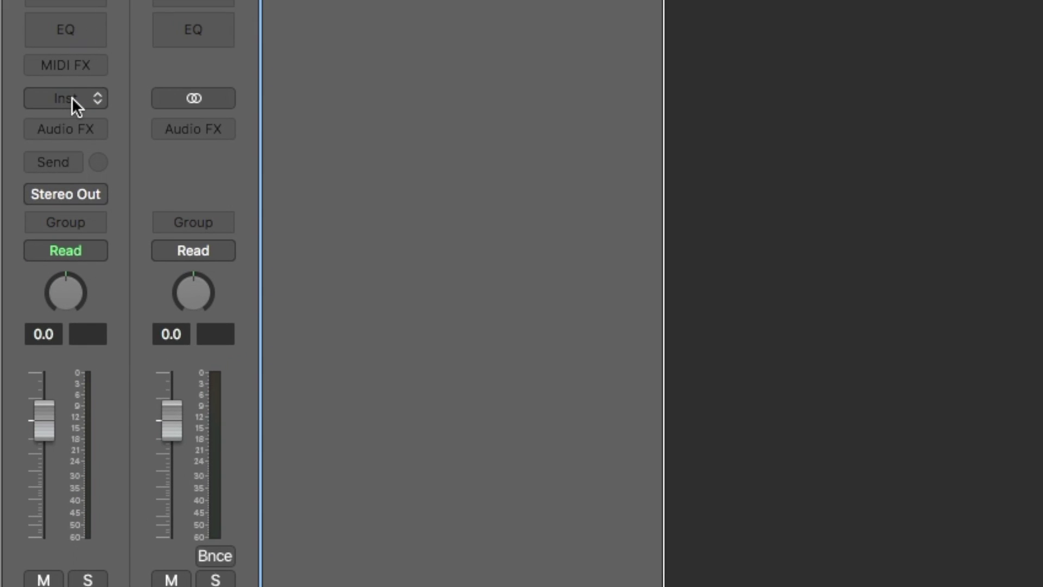
pyautogui.click(72, 98)
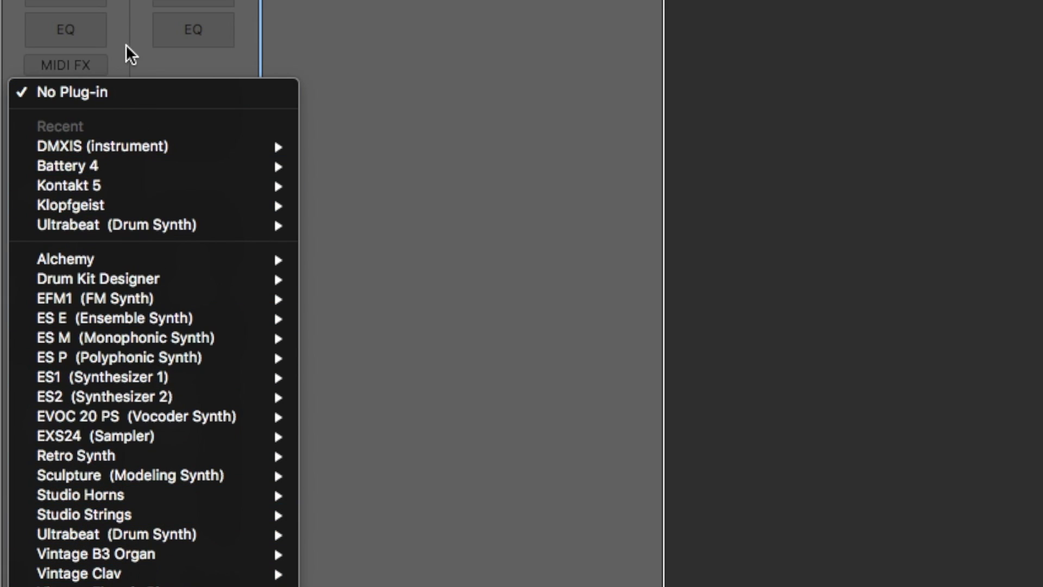
pyautogui.click(85, 103)
pyautogui.click(85, 101)
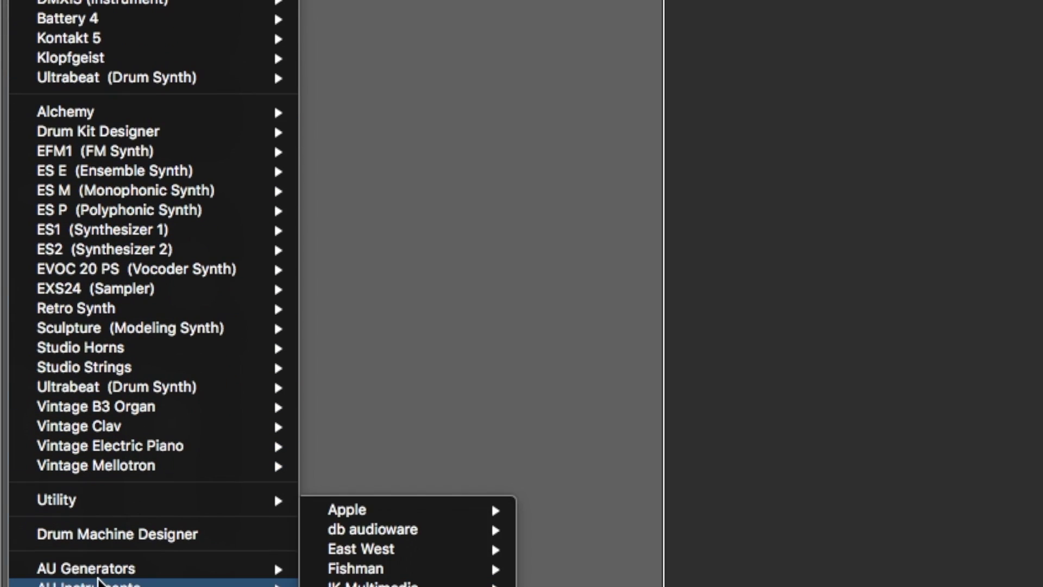
pyautogui.moveTo(259, 584)
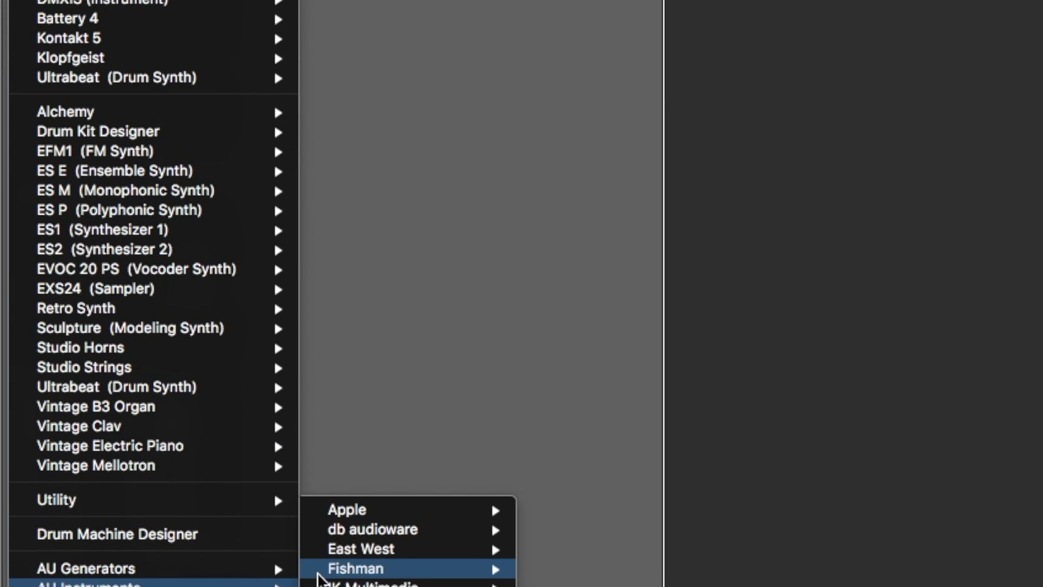
pyautogui.moveTo(386, 538)
pyautogui.moveTo(624, 537)
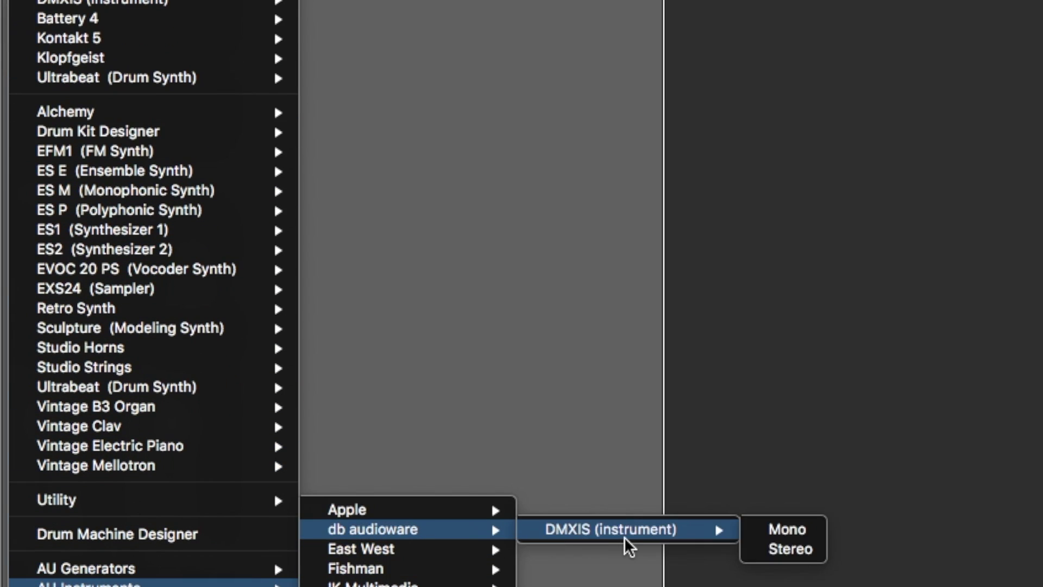
pyautogui.click(773, 533)
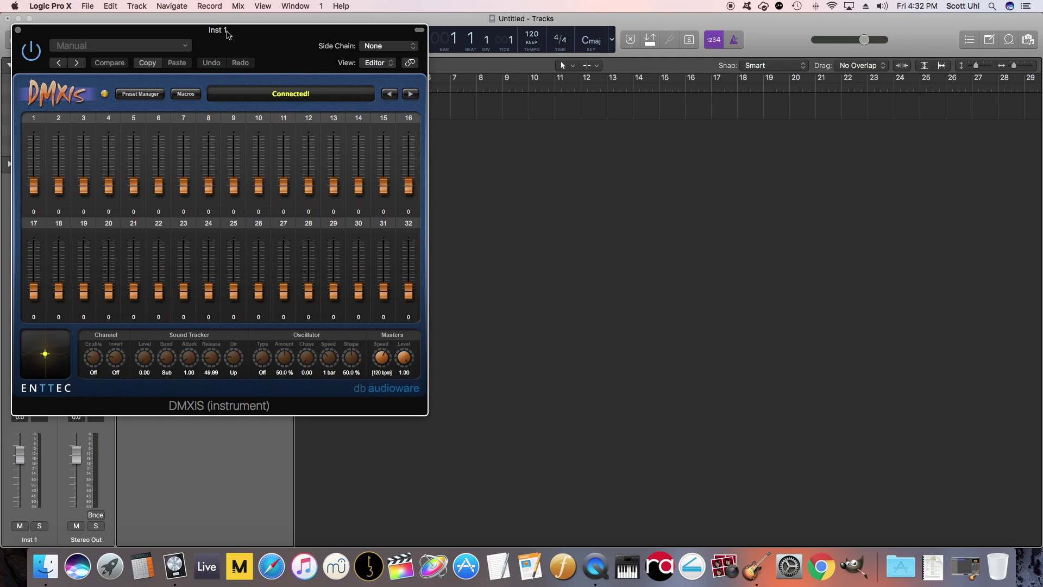
# Move the DMXIS window right, then test channels 1 and 9 and the channel pages
pyautogui.moveTo(228, 31); pyautogui.dragTo(350, 40)
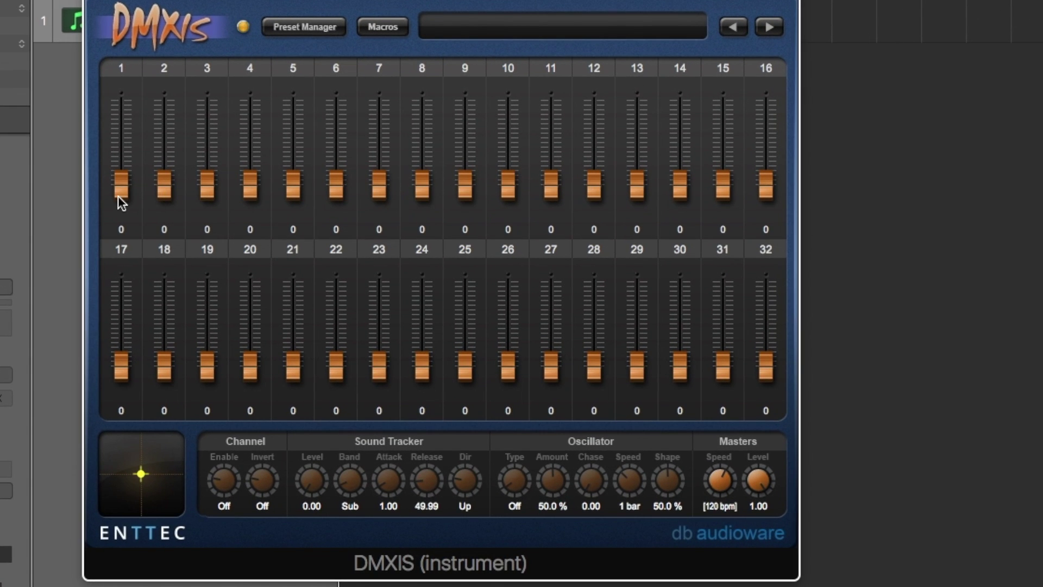
pyautogui.moveTo(116, 201)
pyautogui.mouseDown()
pyautogui.moveTo(120, 116)
pyautogui.moveTo(120, 196)
pyautogui.mouseUp()
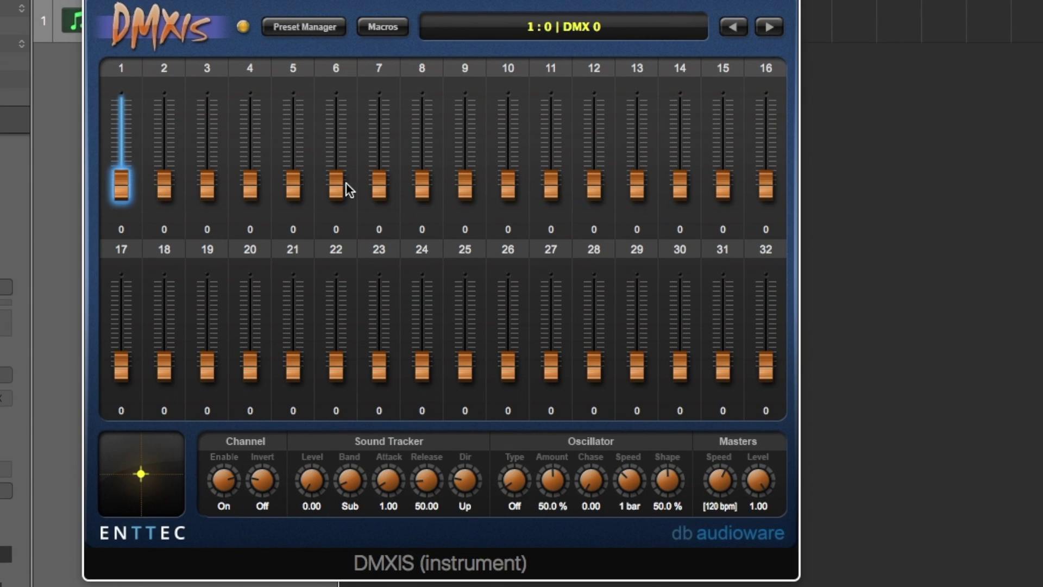
pyautogui.moveTo(477, 182); pyautogui.dragTo(417, 405)
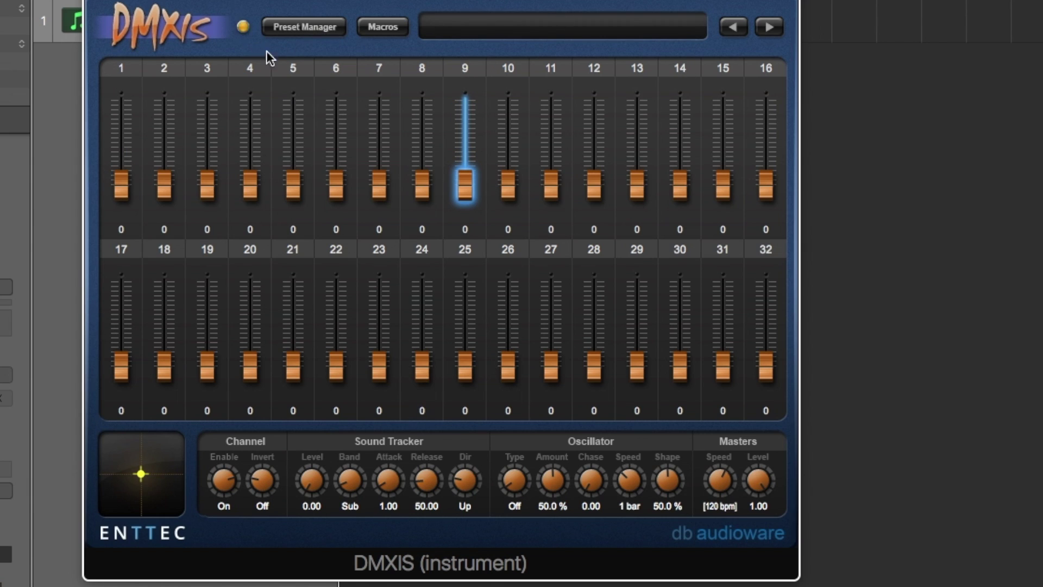
pyautogui.click(769, 24)
pyautogui.click(769, 24)
pyautogui.click(769, 24)
pyautogui.click(741, 25)
pyautogui.click(741, 25)
pyautogui.click(741, 24)
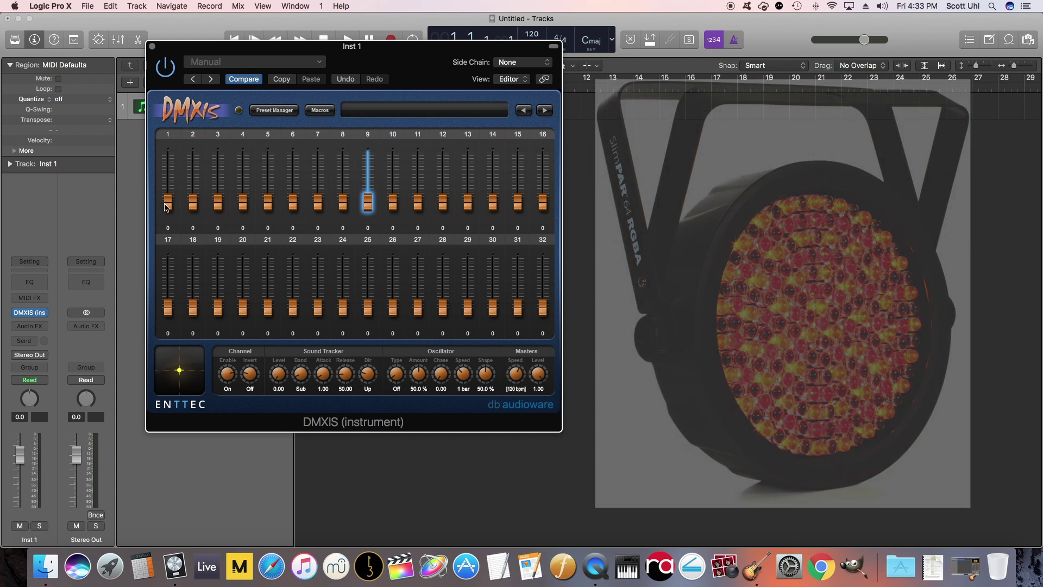
pyautogui.click(165, 205)
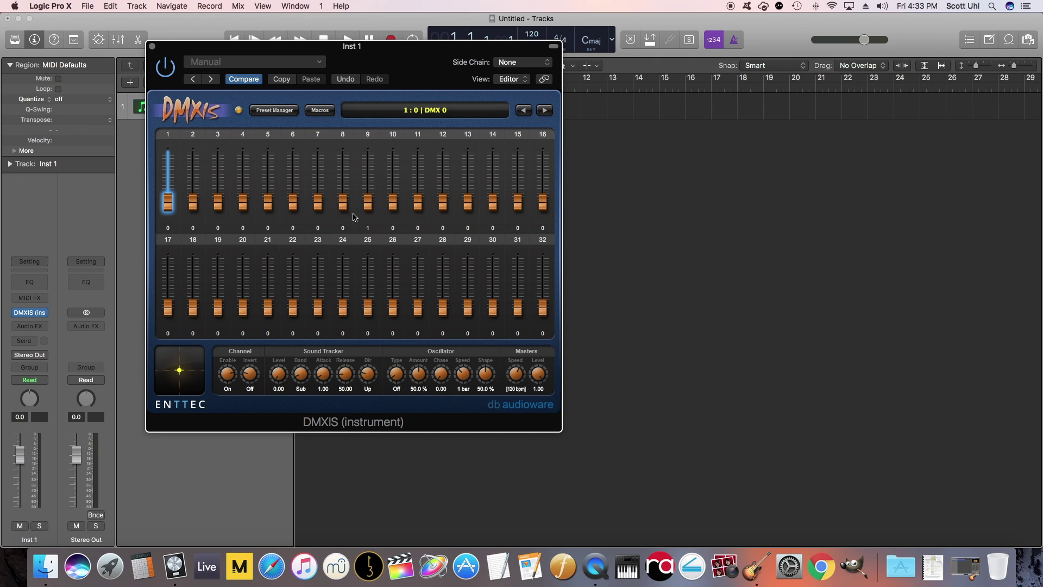
# Drag channels 8 and 16 to full 255, also adjusting channels 1 and 9
pyautogui.moveTo(348, 205); pyautogui.dragTo(340, 16)
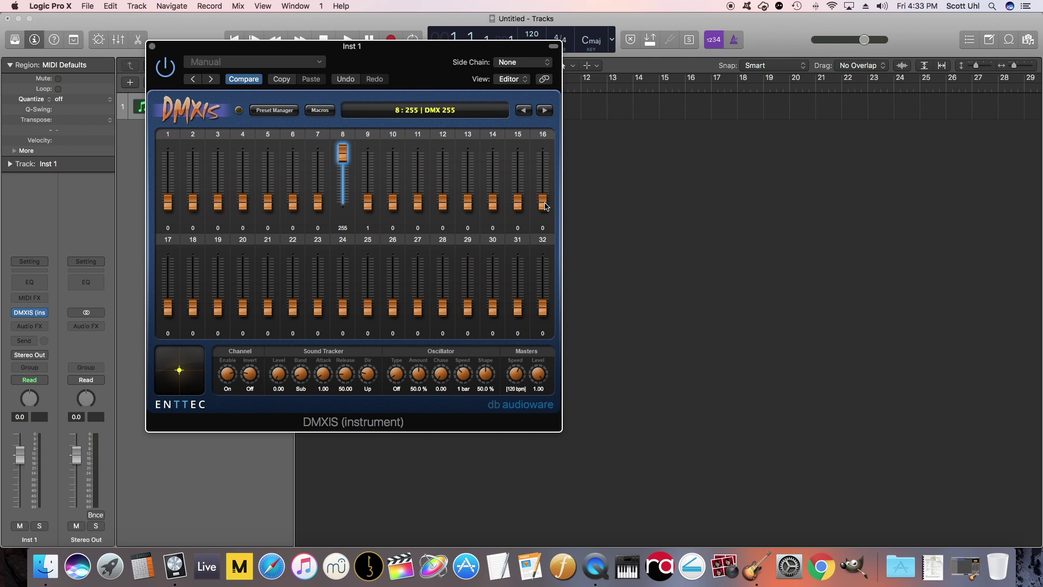
pyautogui.moveTo(546, 207); pyautogui.dragTo(545, 81)
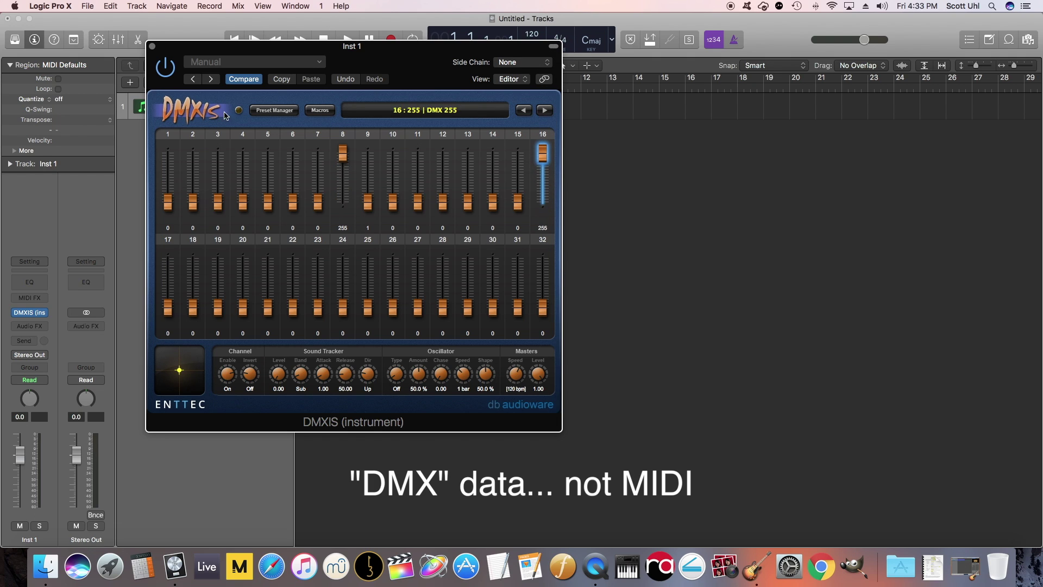
pyautogui.moveTo(168, 203); pyautogui.dragTo(243, 218)
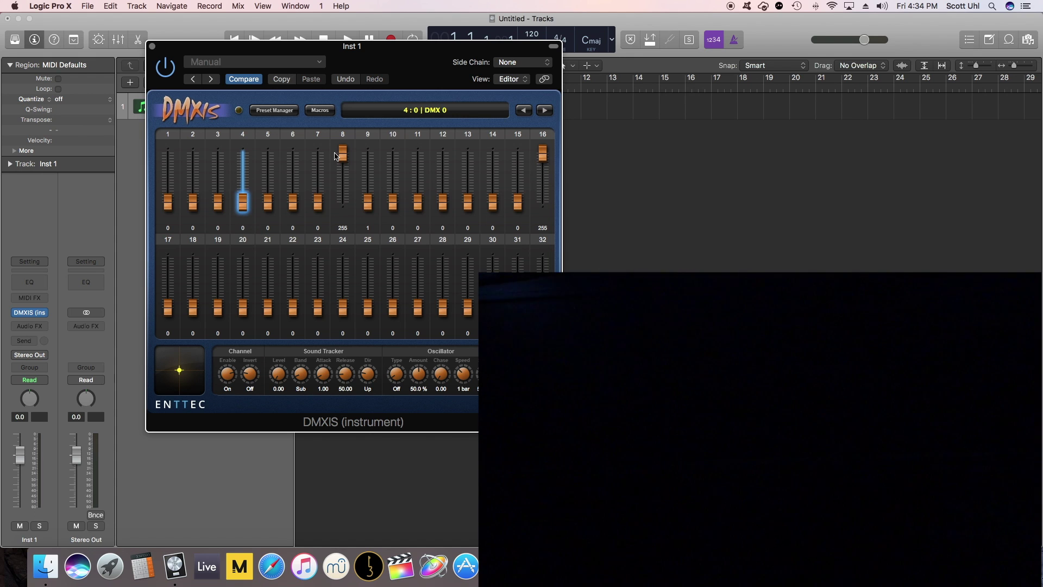
pyautogui.moveTo(334, 153)
pyautogui.mouseDown()
pyautogui.moveTo(343, 158)
pyautogui.moveTo(343, 146)
pyautogui.mouseUp()
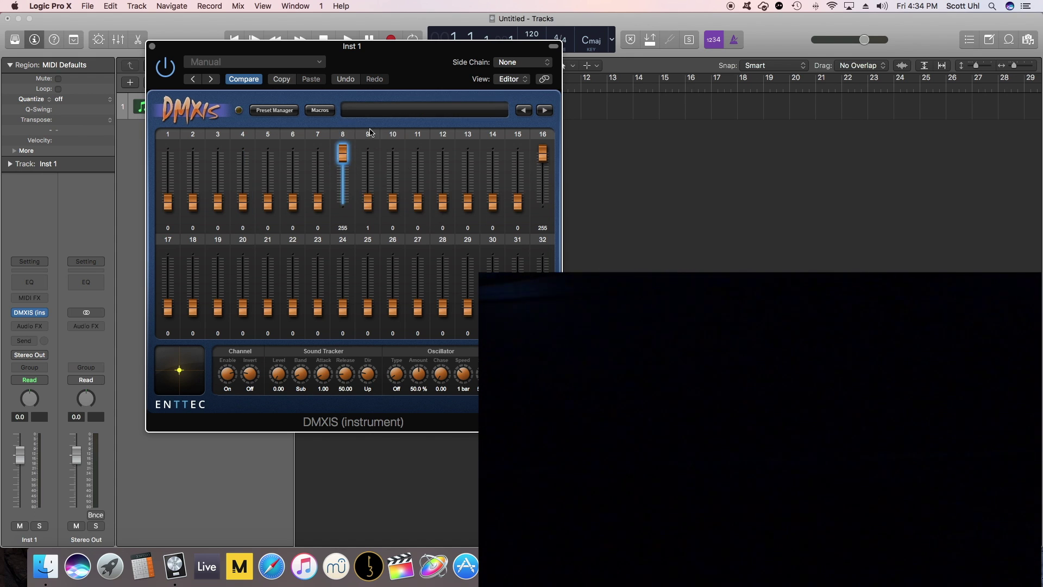
pyautogui.moveTo(368, 202); pyautogui.dragTo(406, 228)
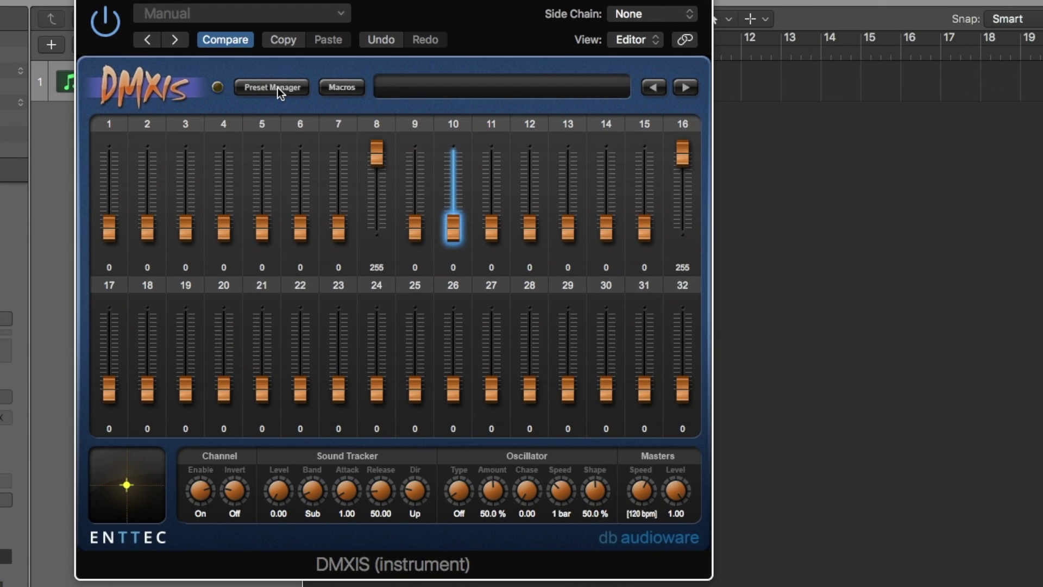
# In the Preset Manager, add banks 01 Song 1 C-2, 02 Song 2 CSharp-2 and 03 Song 3 D-2
pyautogui.click(278, 88)
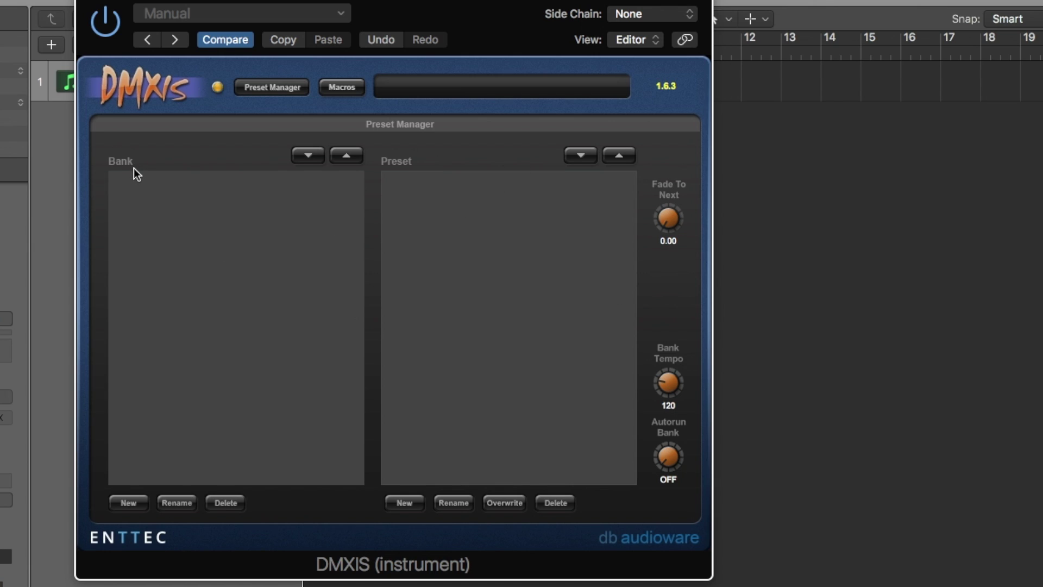
pyautogui.click(136, 505)
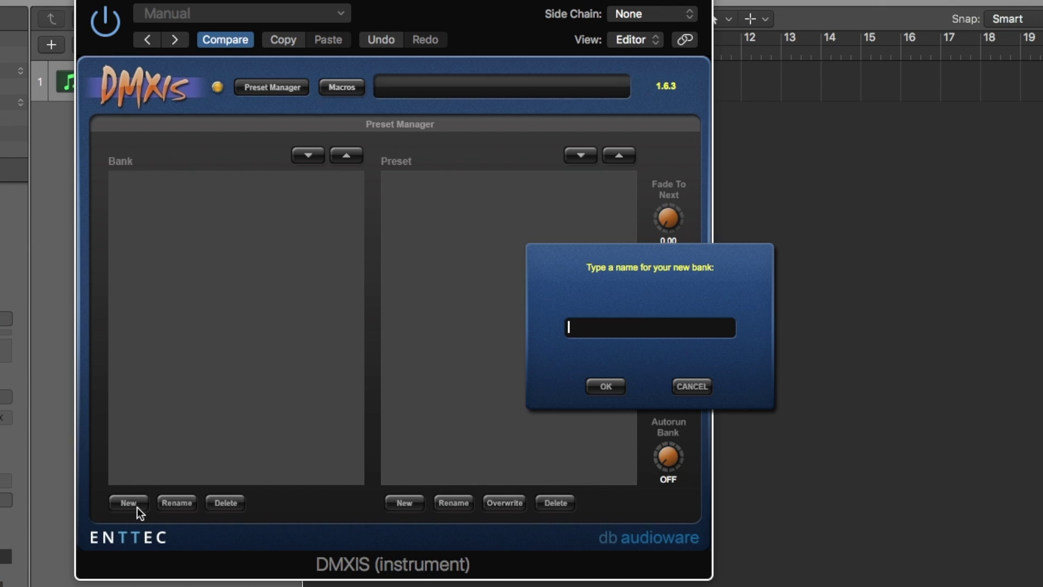
pyautogui.write('01 Song 1 C-2')
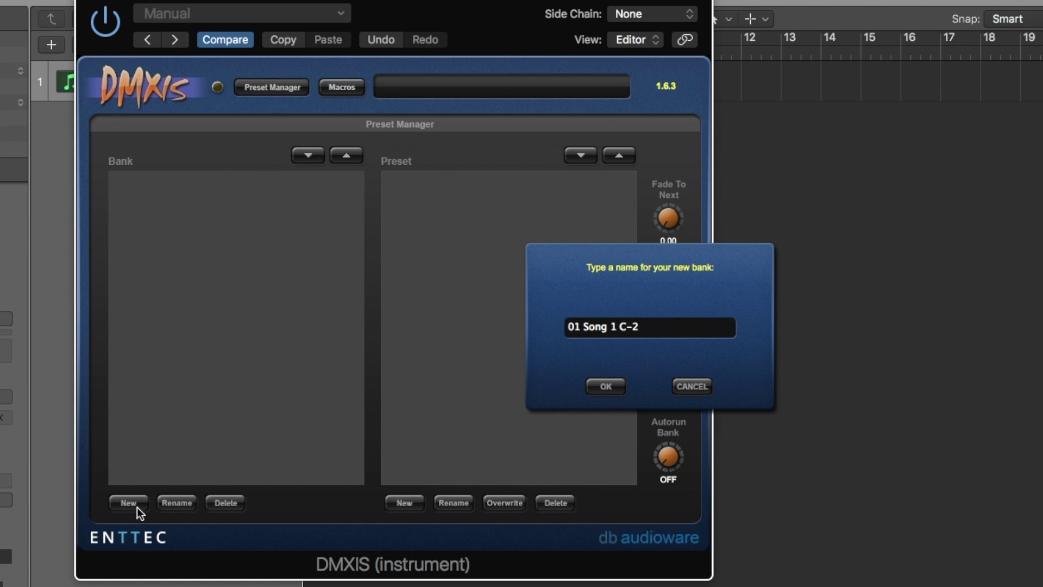
pyautogui.click(605, 386)
pyautogui.click(128, 505)
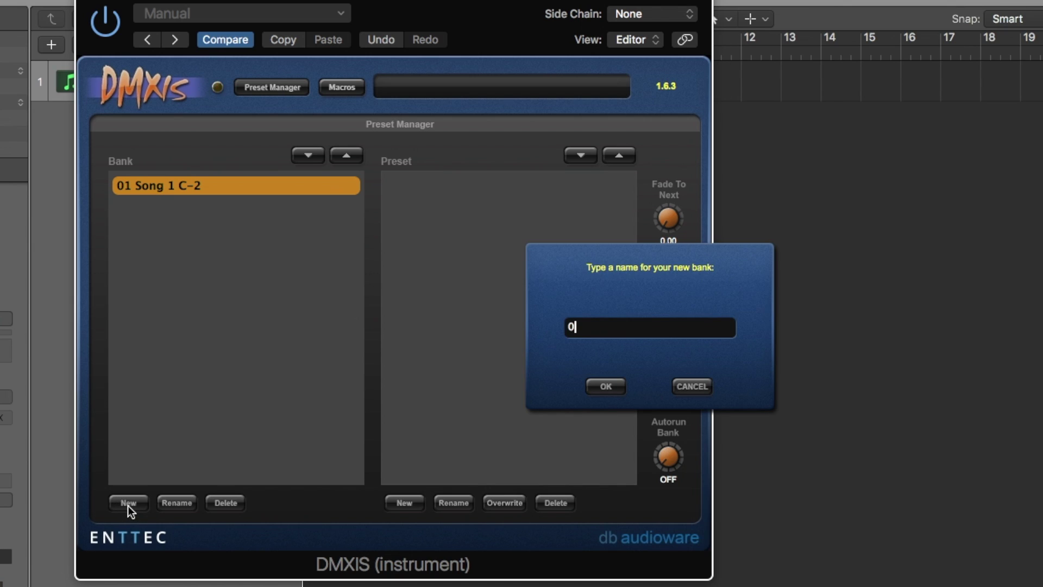
pyautogui.write('Song 2 CSharp-2')
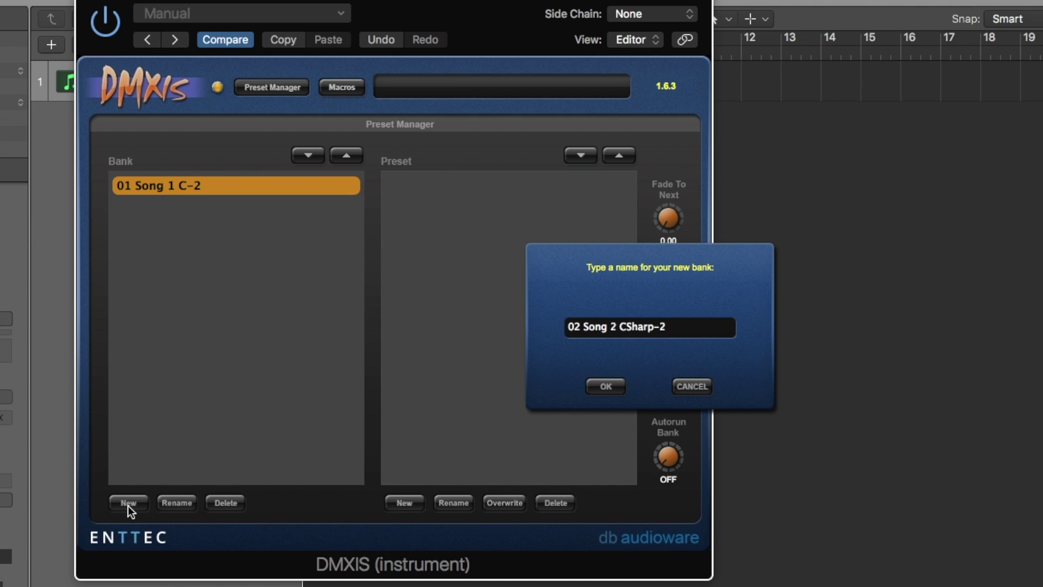
pyautogui.press('Return')
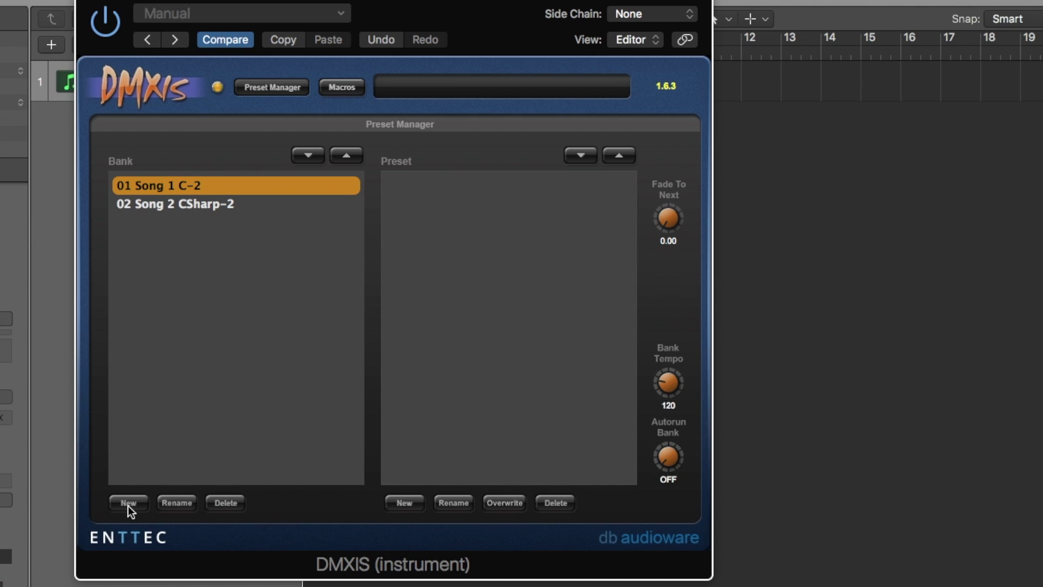
pyautogui.click(128, 503)
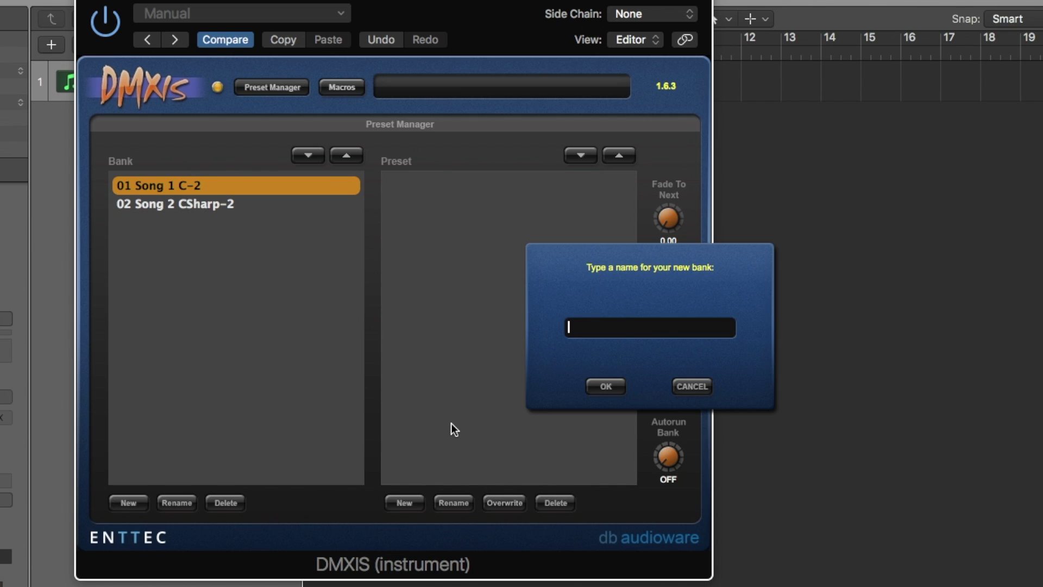
pyautogui.write('03 Song 3 D-2')
pyautogui.press('Return')
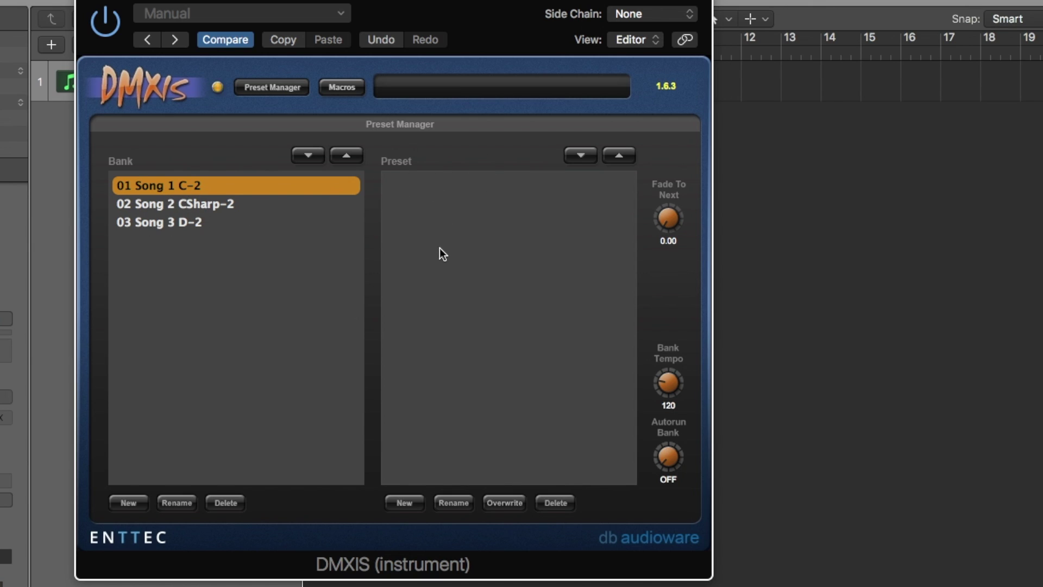
pyautogui.click(281, 86)
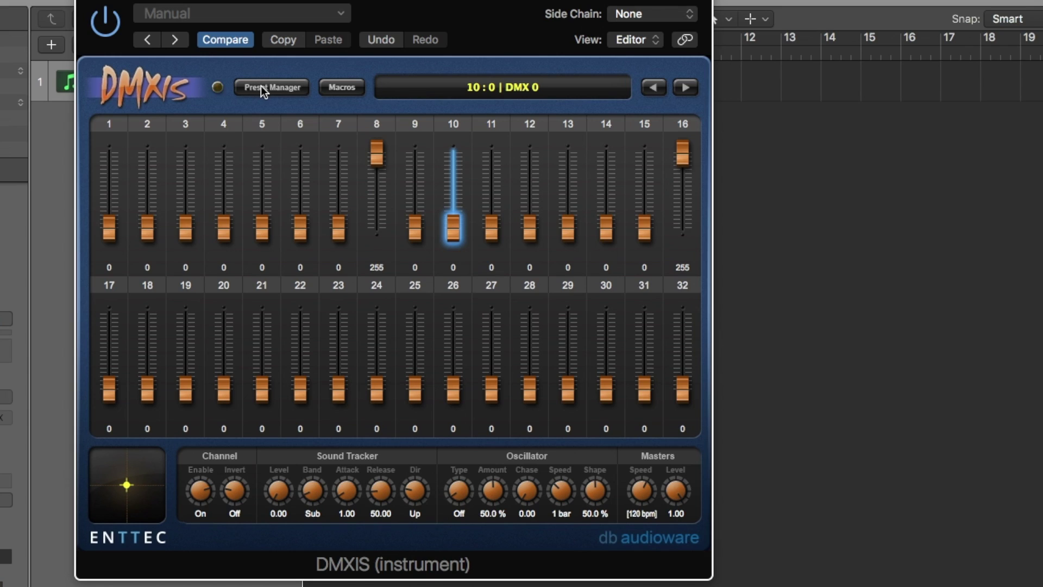
# Save the current look as preset 01 Blackout C-2 in bank 01 Song 1 C-2
pyautogui.click(262, 87)
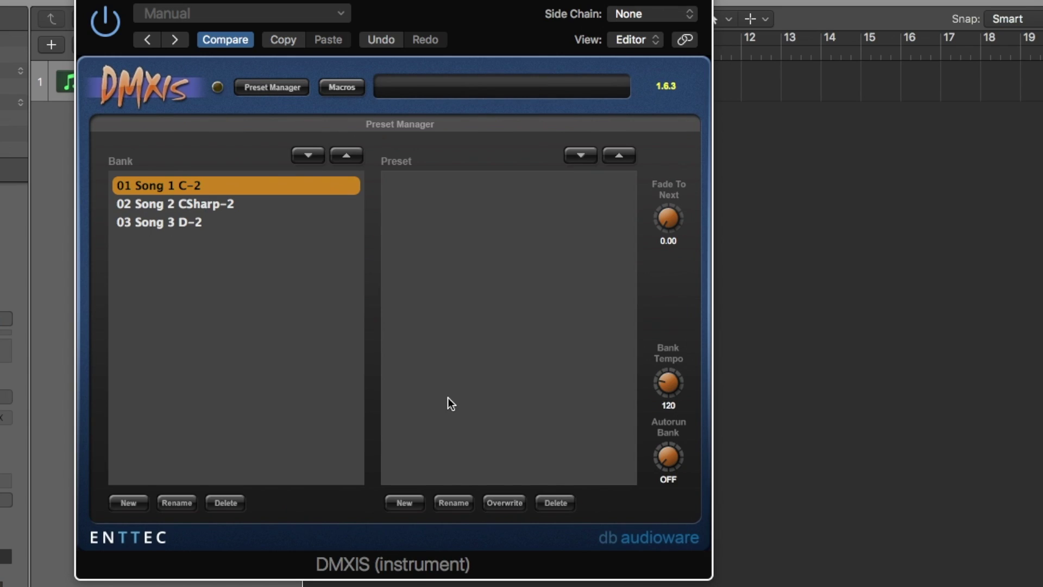
pyautogui.click(409, 501)
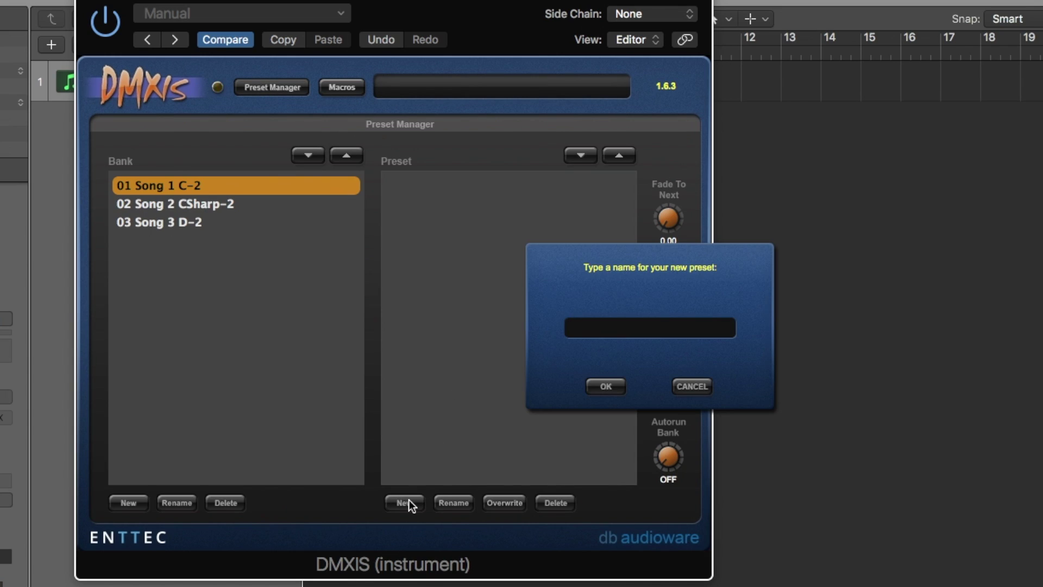
pyautogui.write('01 Blackout C-2')
pyautogui.press('Return')
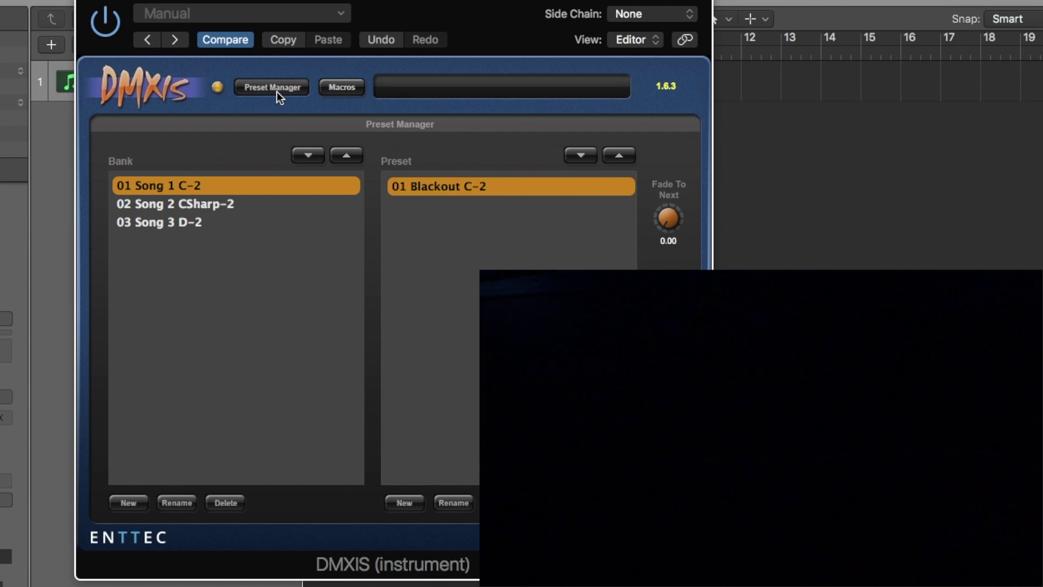
pyautogui.click(277, 88)
# Raise channels 1 and 9 to 255 and save as preset 02 Verse CSharp-2
pyautogui.moveTo(112, 216); pyautogui.dragTo(112, 152)
pyautogui.moveTo(417, 233); pyautogui.dragTo(461, 44)
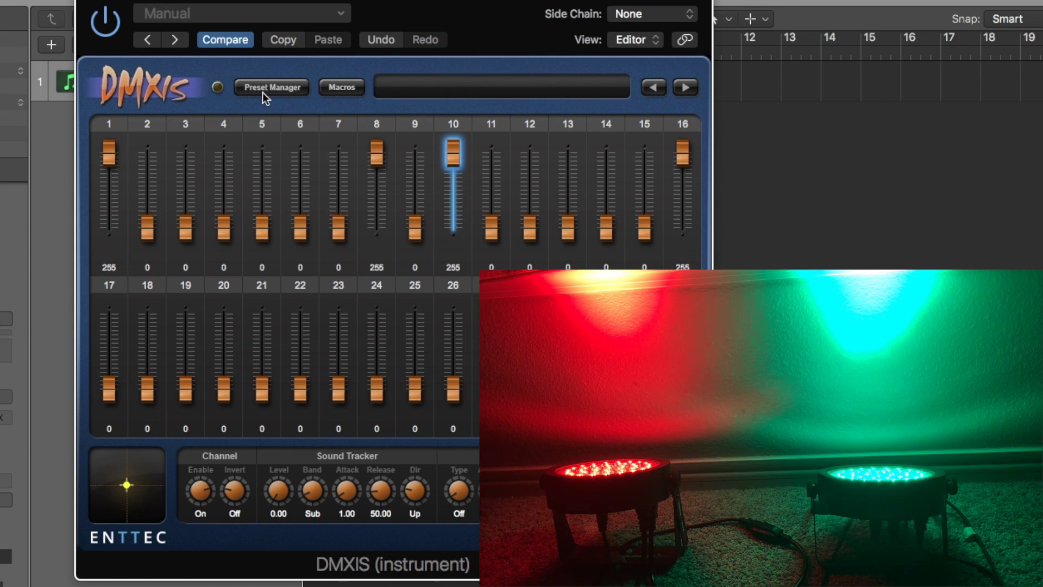
pyautogui.click(267, 88)
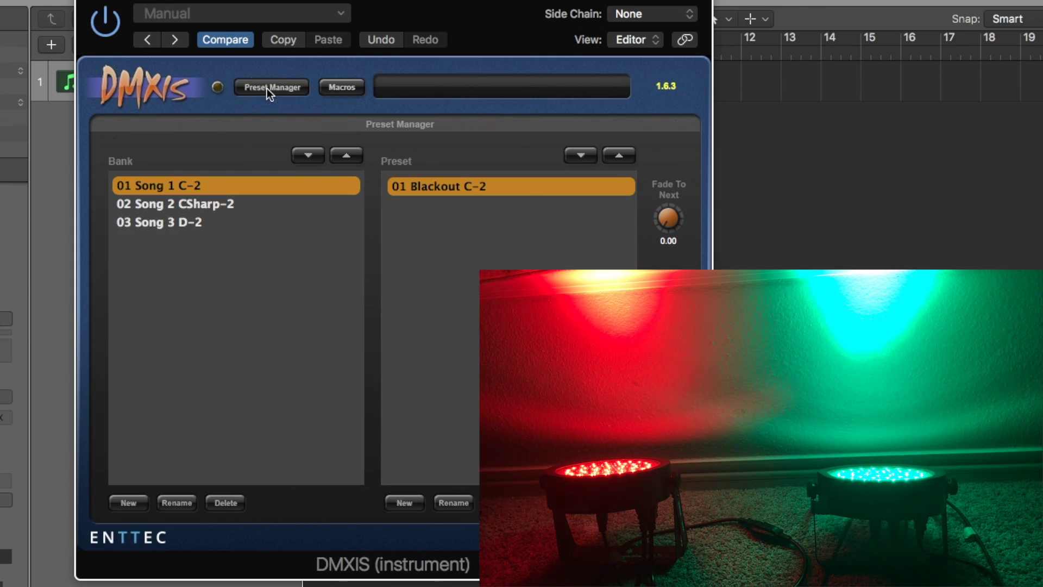
pyautogui.click(408, 502)
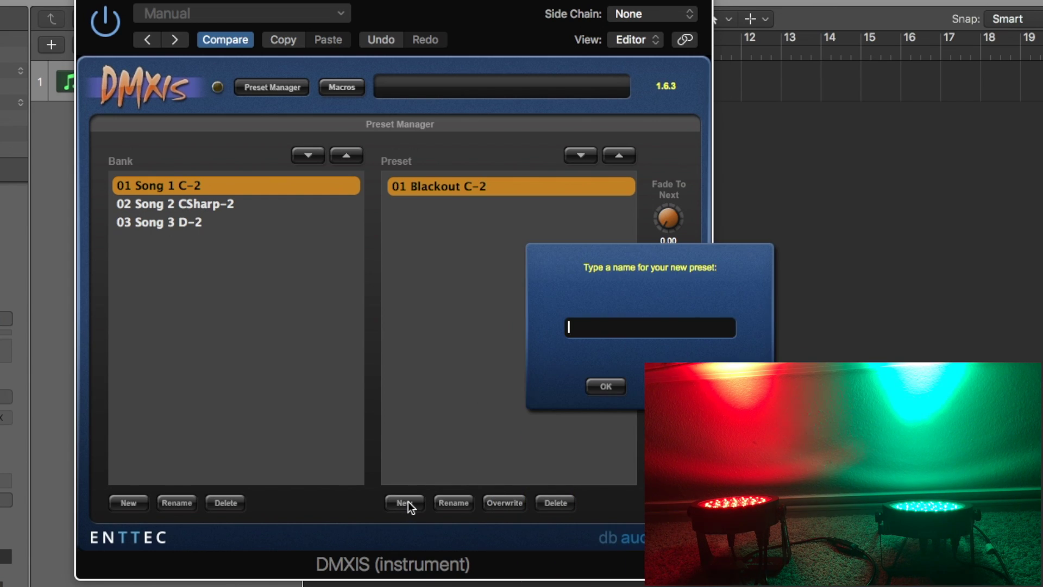
pyautogui.write('02 Verse CSharp-2')
pyautogui.press('Return')
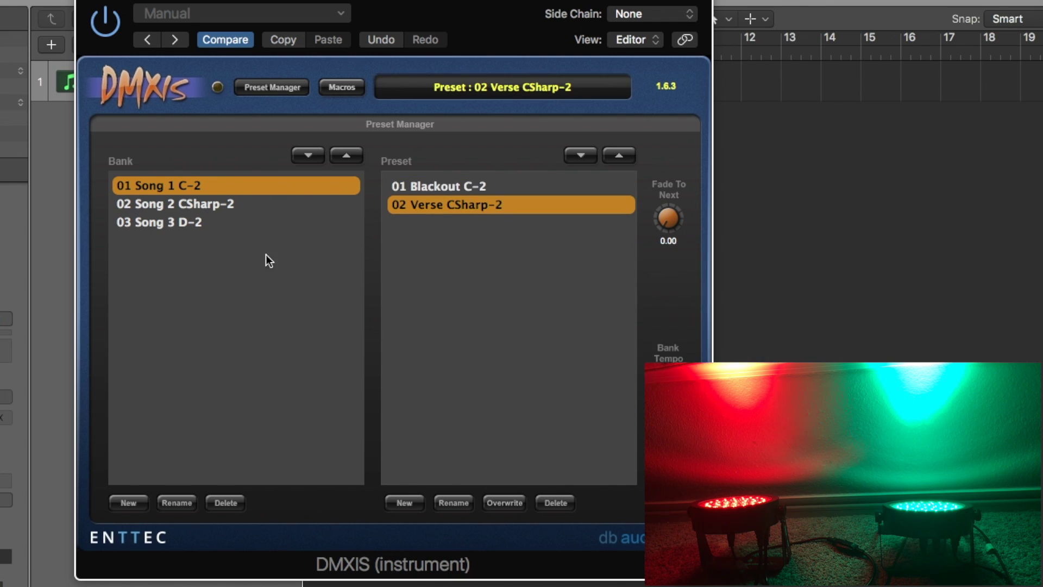
# Make channels 3 and 11 oscillate as a sine at 100% amount
pyautogui.click(271, 88)
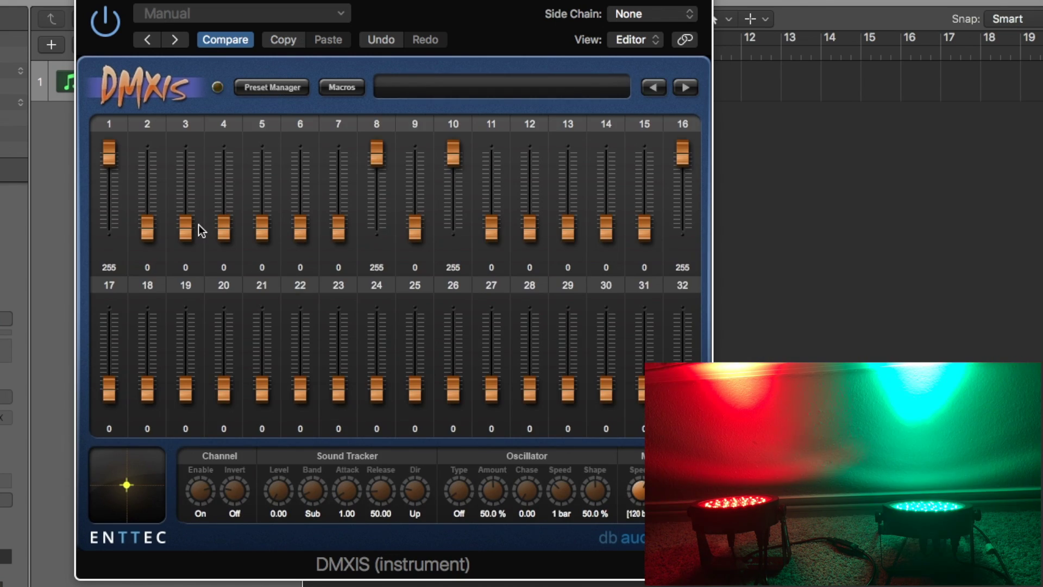
pyautogui.click(182, 231)
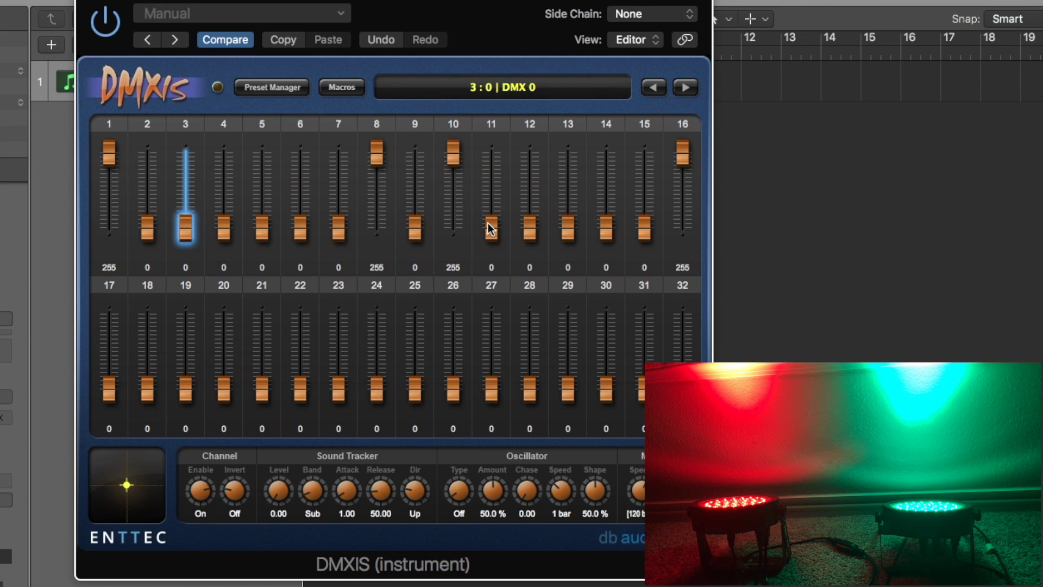
pyautogui.click(490, 231)
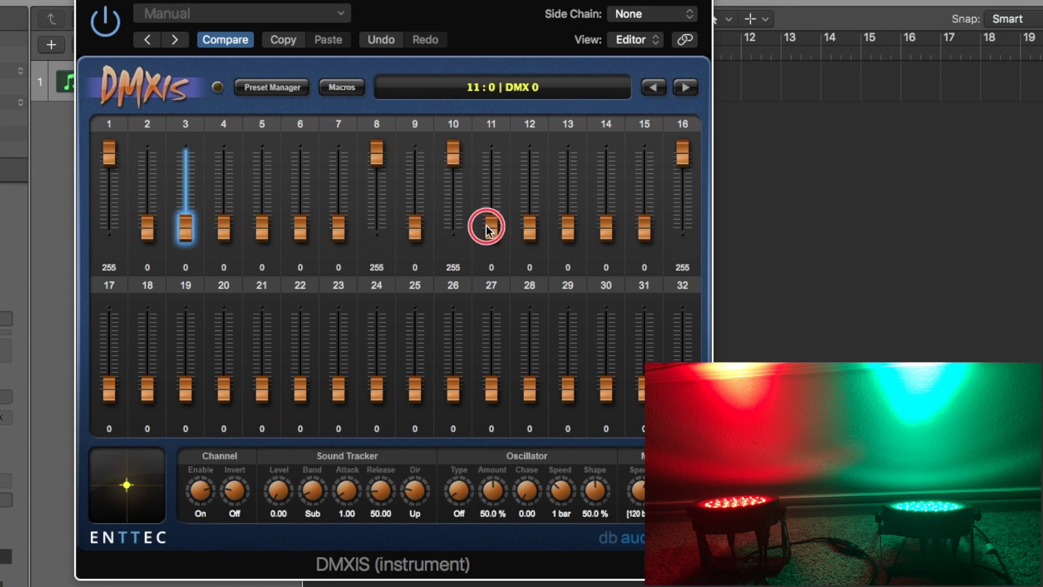
pyautogui.click(460, 478)
pyautogui.moveTo(459, 478); pyautogui.dragTo(466, 426)
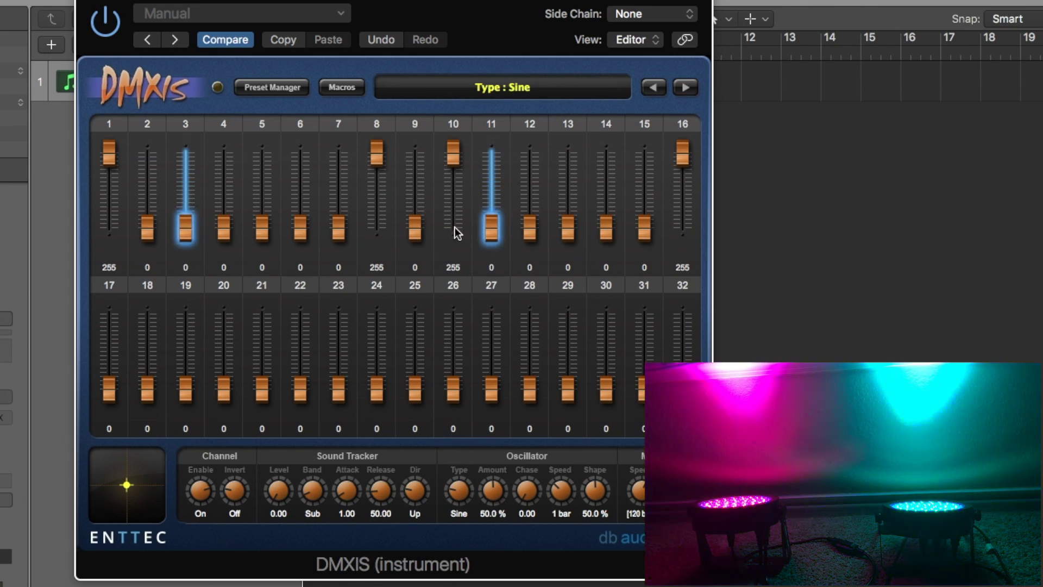
pyautogui.moveTo(492, 487); pyautogui.dragTo(417, 438)
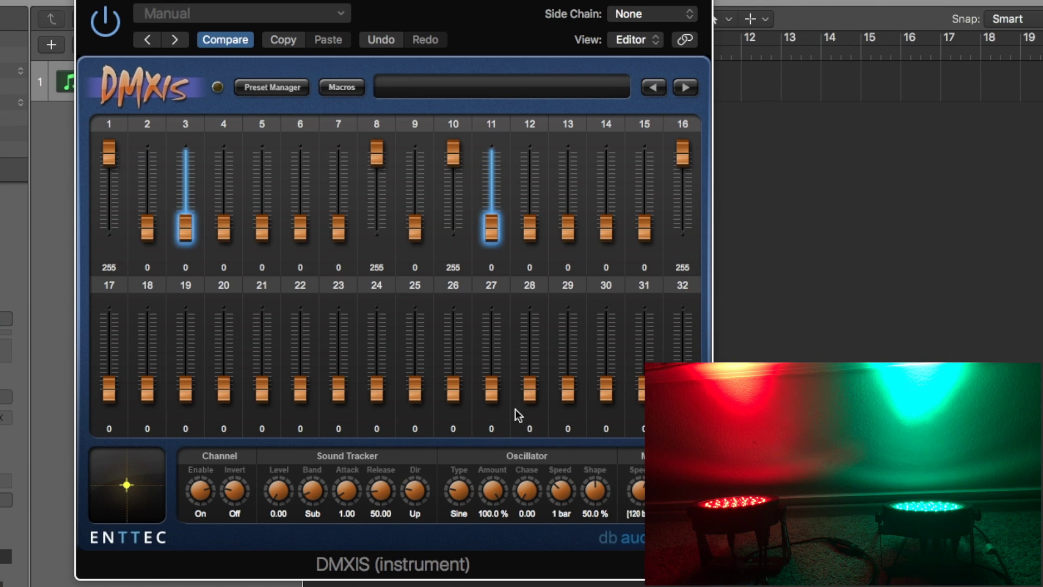
# Save this look as preset 03 Chorus D-2
pyautogui.click(276, 87)
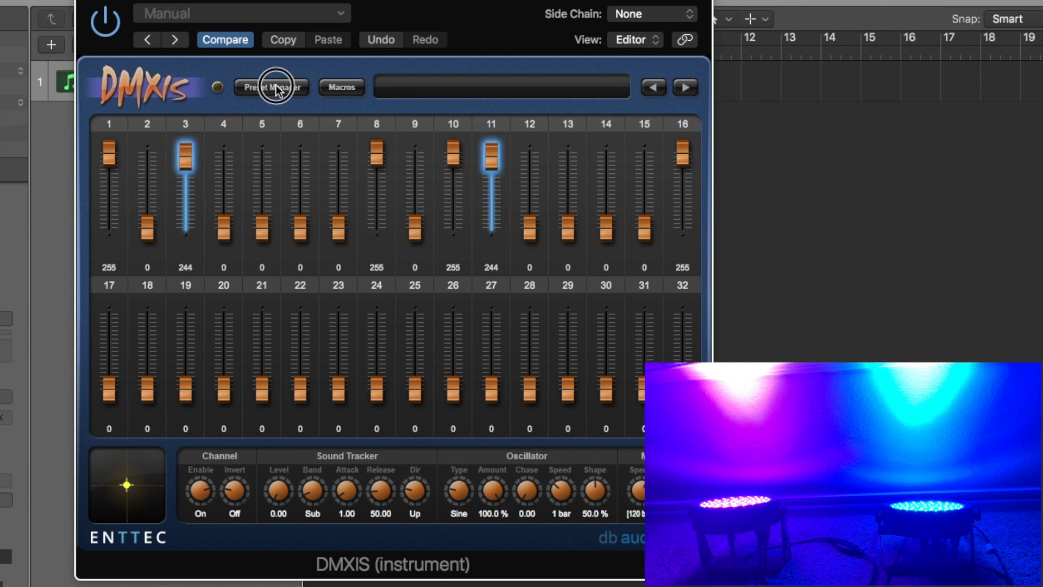
pyautogui.click(400, 504)
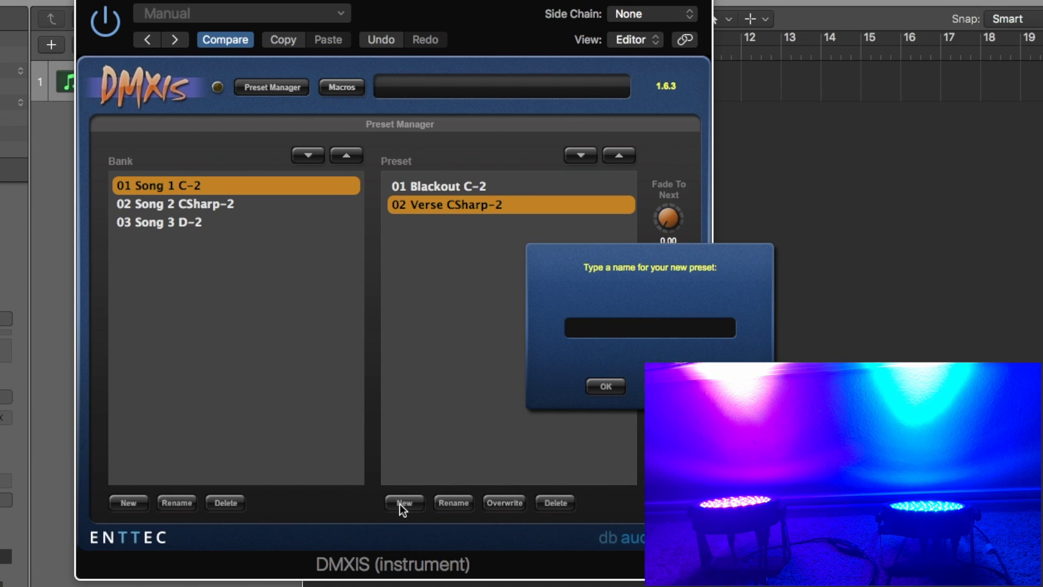
pyautogui.write('03 Chorus D-2')
pyautogui.press('Return')
# Turn off oscillation on channels 3 and 11
pyautogui.click(247, 93)
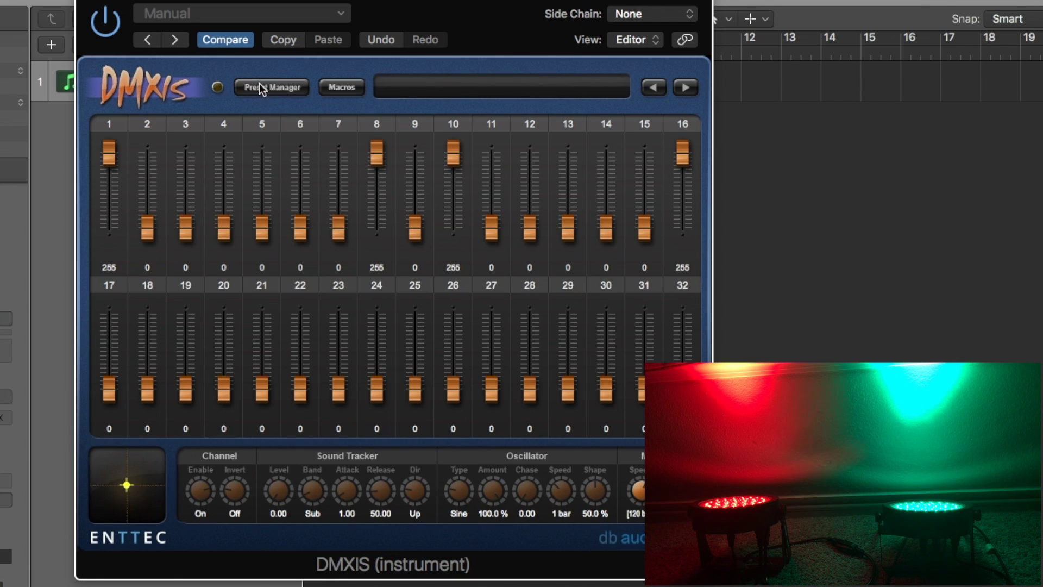
pyautogui.click(187, 223)
pyautogui.keyDown('super'); pyautogui.click(489, 210); pyautogui.keyUp('super')
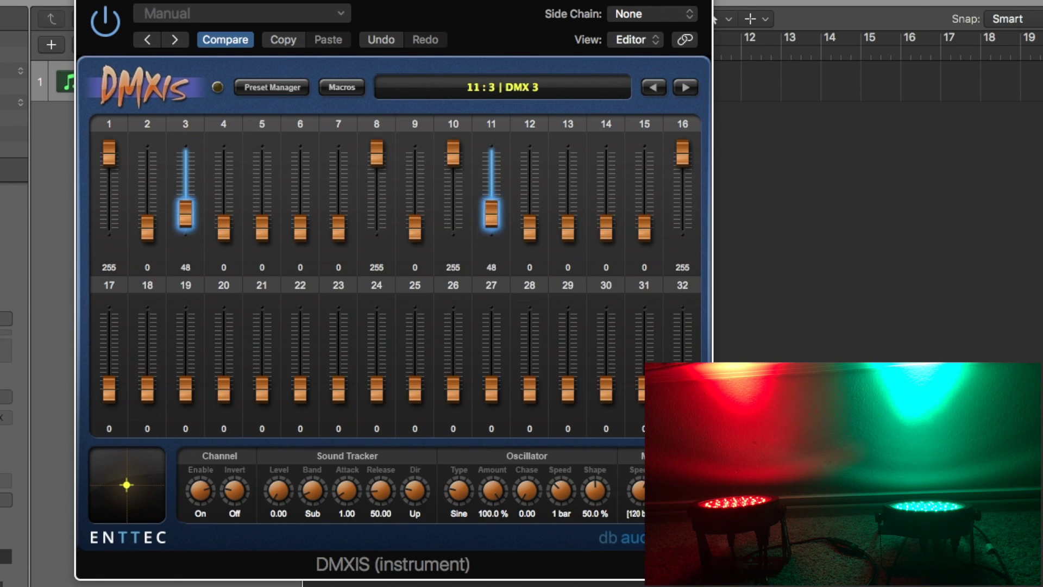
pyautogui.moveTo(463, 494); pyautogui.dragTo(463, 502)
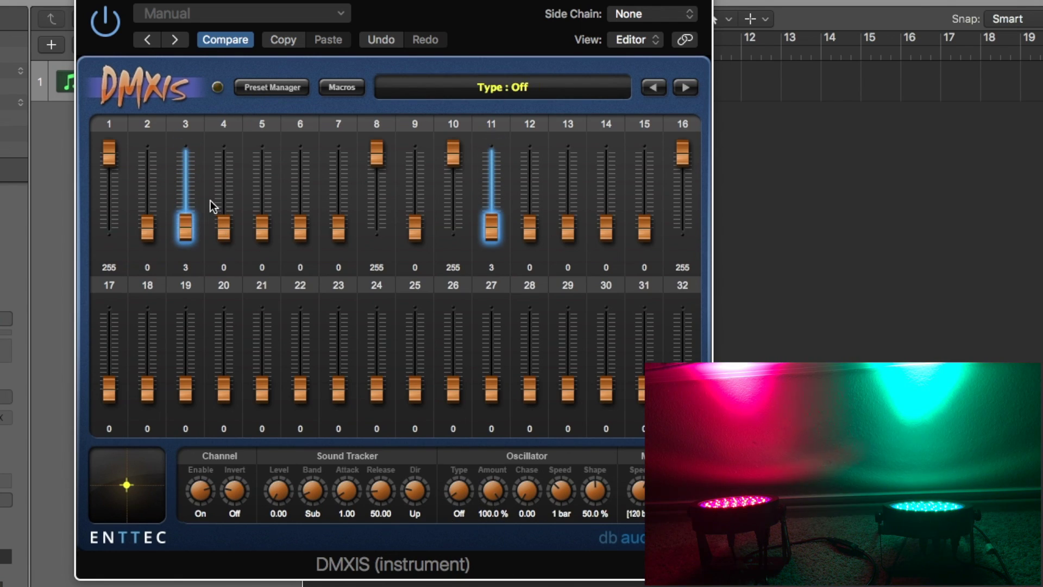
# Give channels 2-4, 9 and 11 a triangle chase: offset 1.55, amount 100%, speed 1/2 bar
pyautogui.click(222, 230)
pyautogui.keyDown('shift'); pyautogui.click(149, 227); pyautogui.keyUp('shift')
pyautogui.click(419, 233)
pyautogui.keyDown('super'); pyautogui.click(490, 231); pyautogui.keyUp('super')
pyautogui.moveTo(462, 496); pyautogui.dragTo(478, 377)
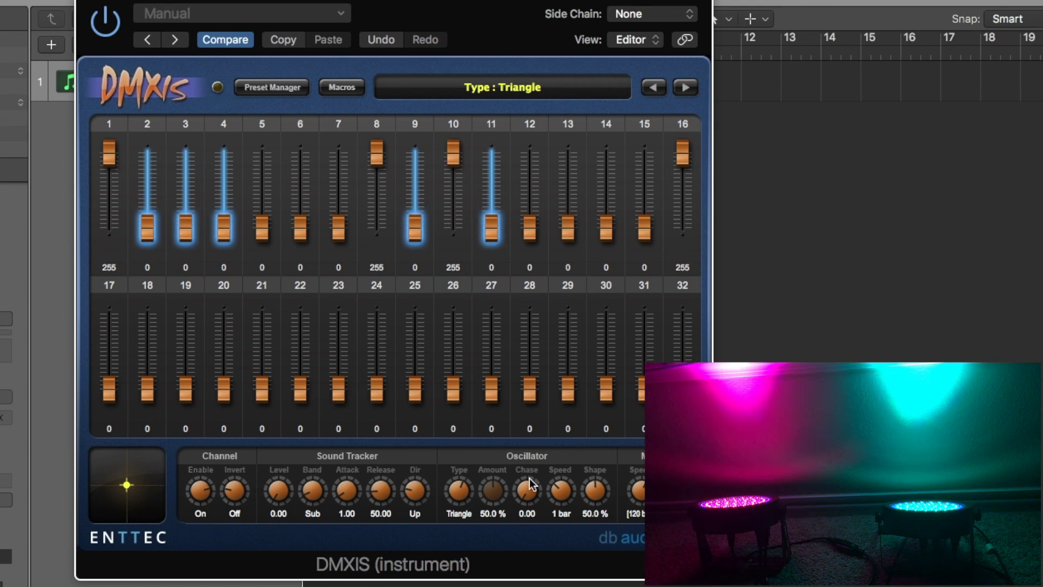
pyautogui.moveTo(532, 488); pyautogui.dragTo(533, 426)
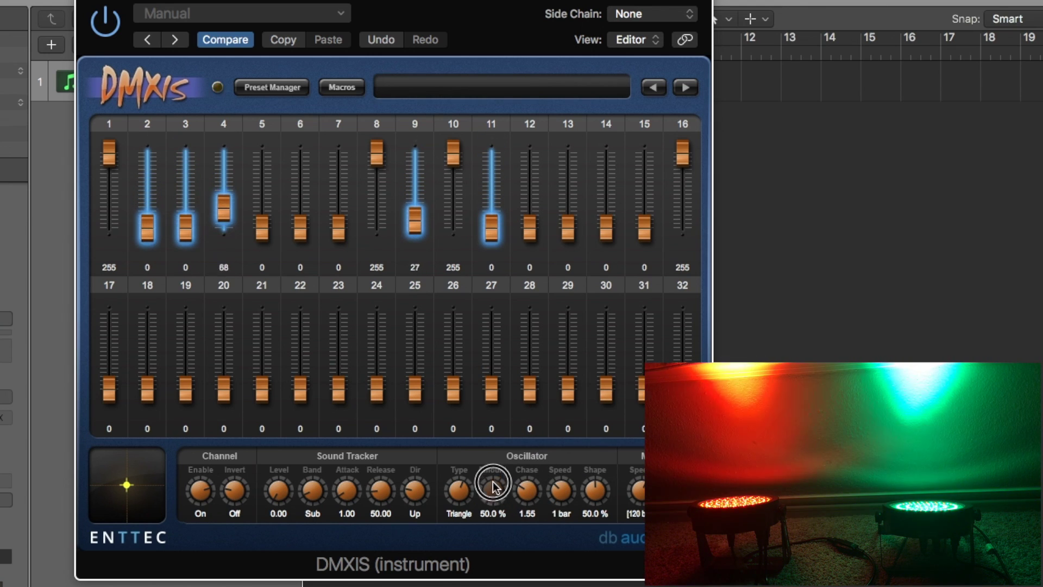
pyautogui.moveTo(493, 473); pyautogui.dragTo(494, 443)
pyautogui.moveTo(559, 487); pyautogui.dragTo(559, 516)
# Save this look as preset 04 Bridge DSharp-2
pyautogui.click(272, 87)
pyautogui.click(418, 503)
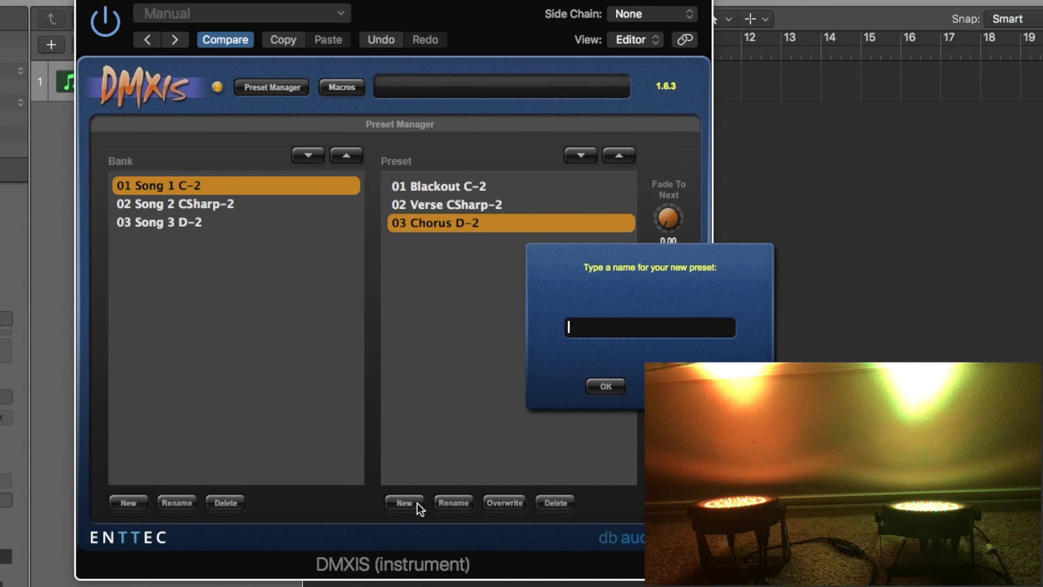
pyautogui.write('04 B')
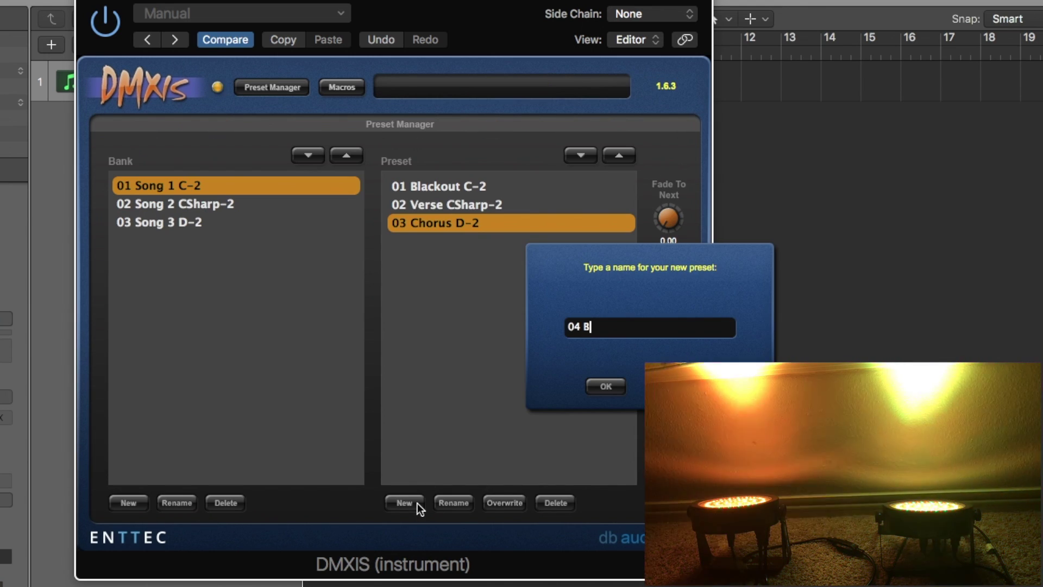
pyautogui.write('ridge DSharp-2')
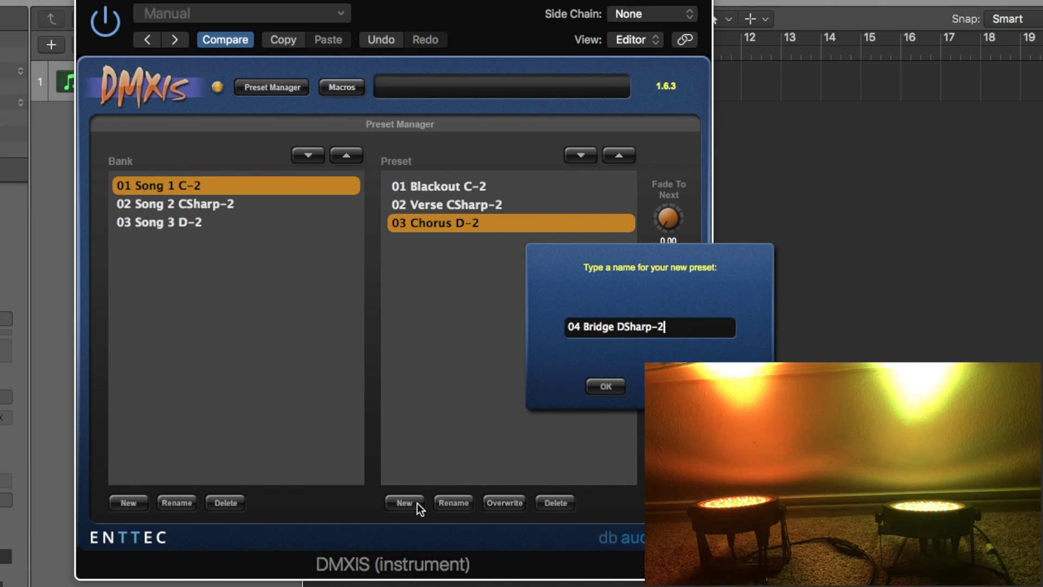
pyautogui.press('Return')
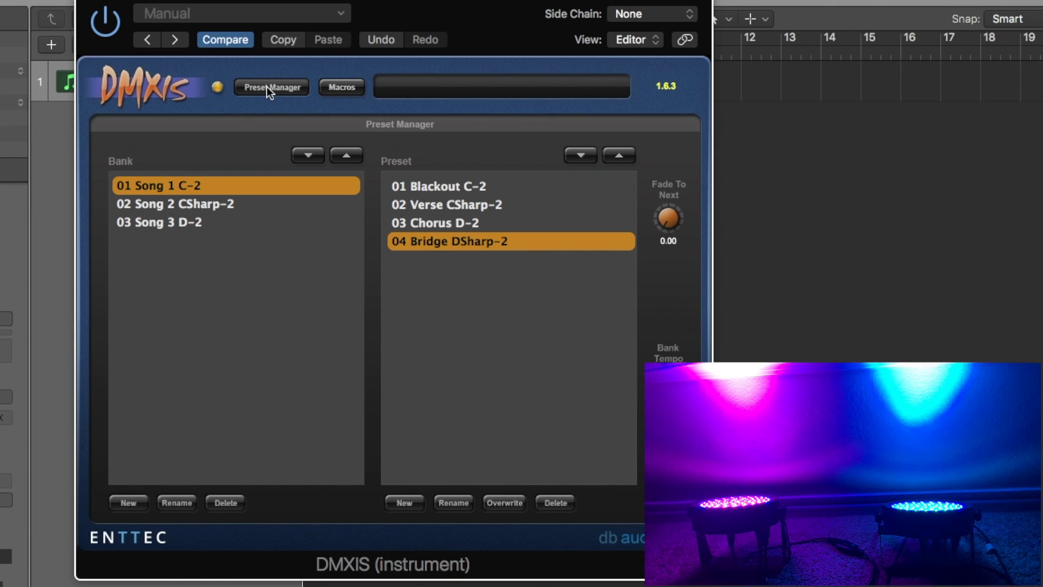
pyautogui.click(266, 86)
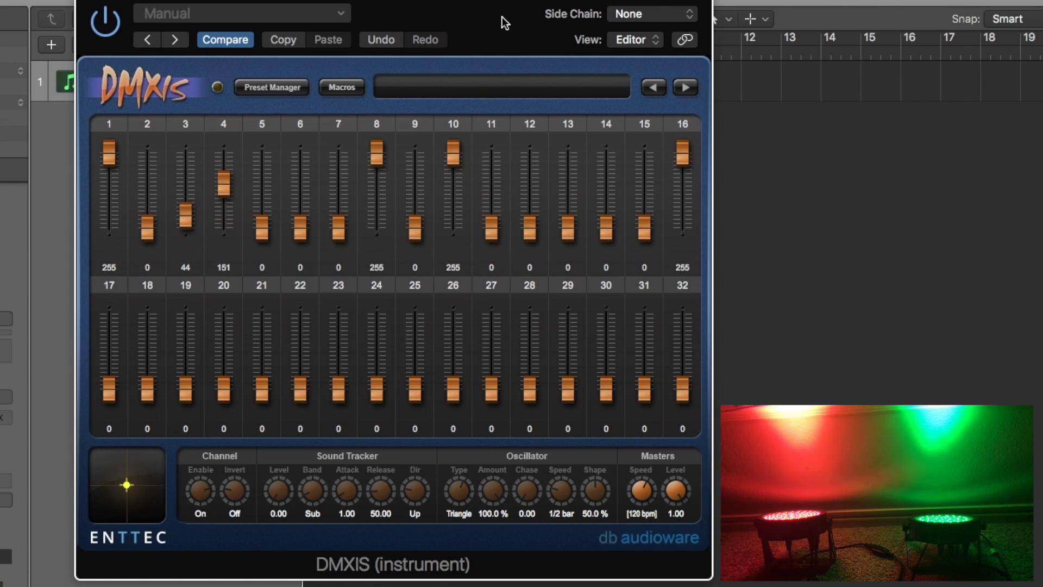
# Switch the transport display to Custom and set the tempo to 111
pyautogui.moveTo(505, 20); pyautogui.dragTo(599, 106)
pyautogui.click(783, 1)
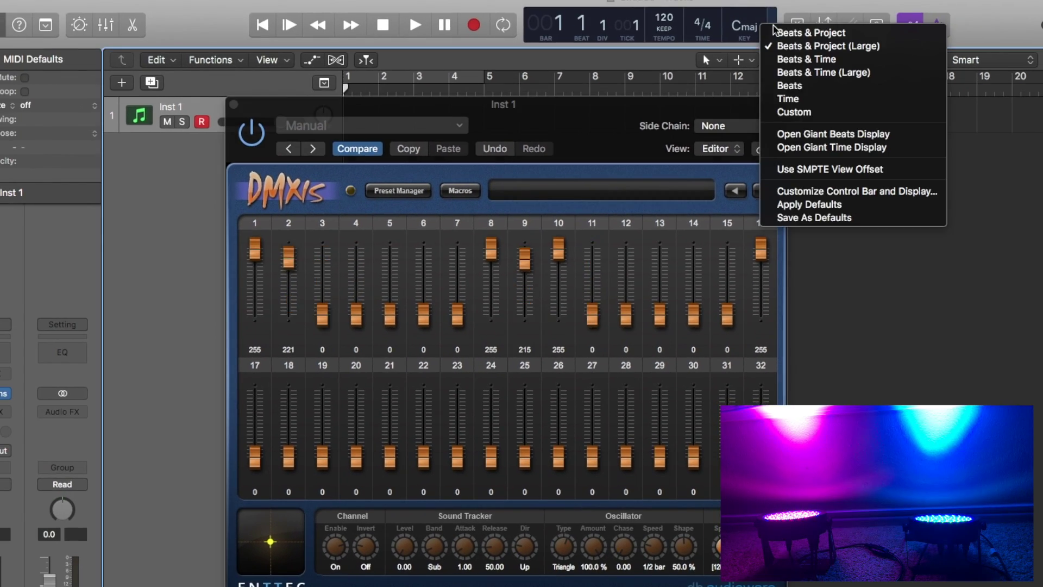
pyautogui.click(801, 120)
pyautogui.moveTo(668, 39); pyautogui.dragTo(668, 40)
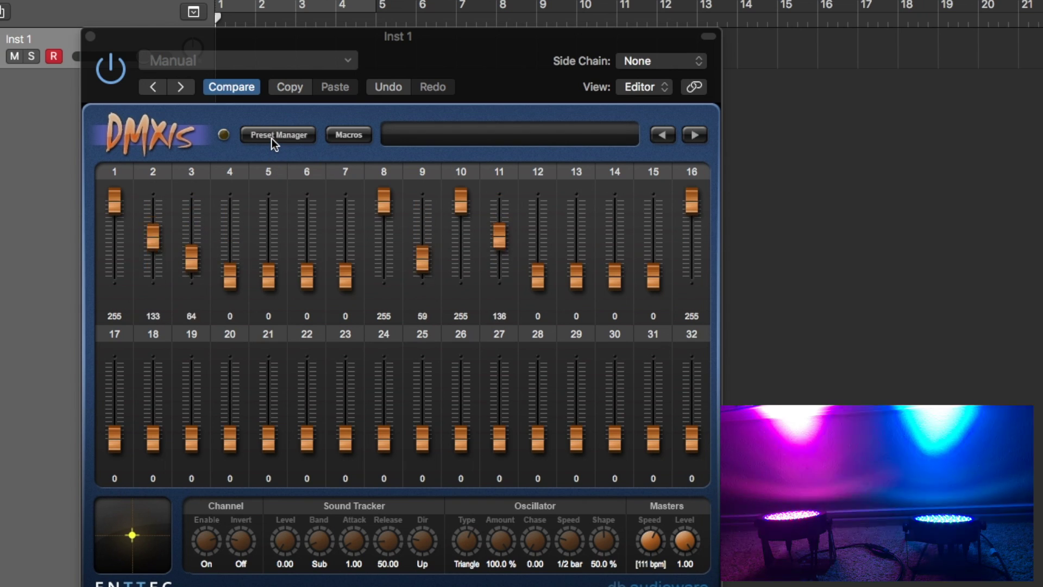
# Recall presets 01 Blackout, 02 Verse, 03 Chorus and 04 Bridge in turn
pyautogui.click(272, 139)
pyautogui.click(444, 237)
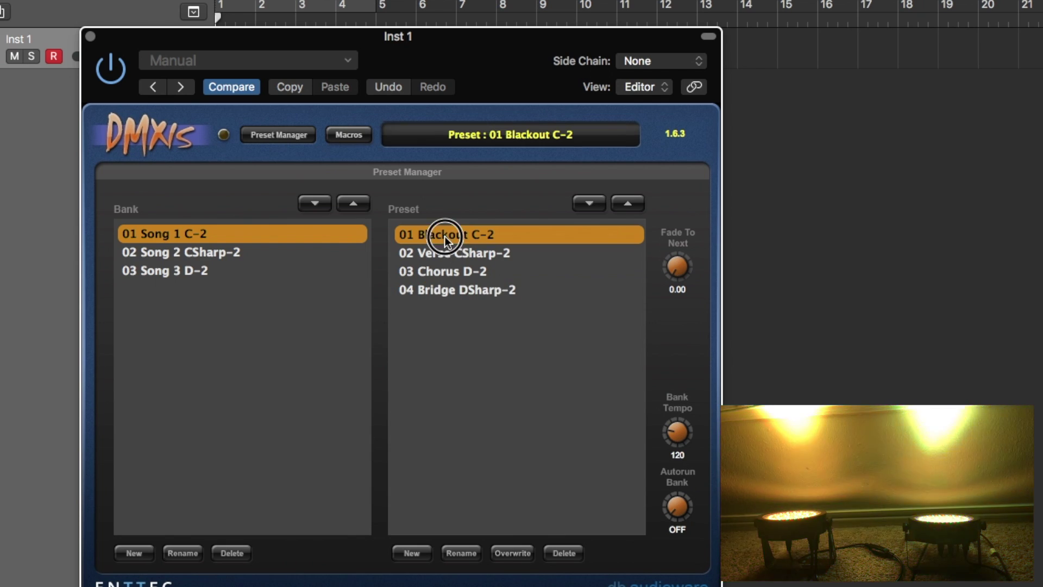
pyautogui.click(438, 253)
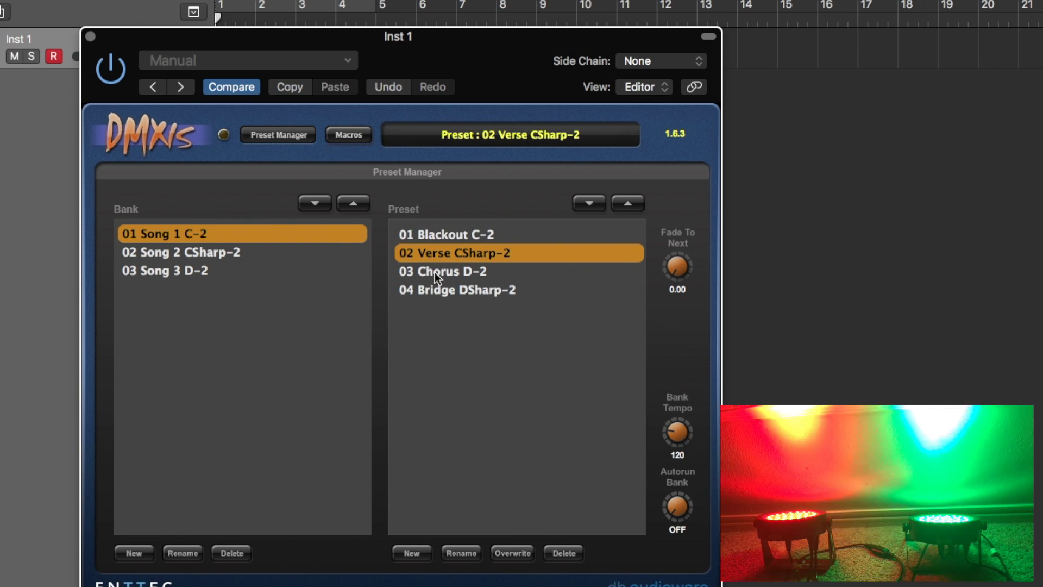
pyautogui.click(435, 272)
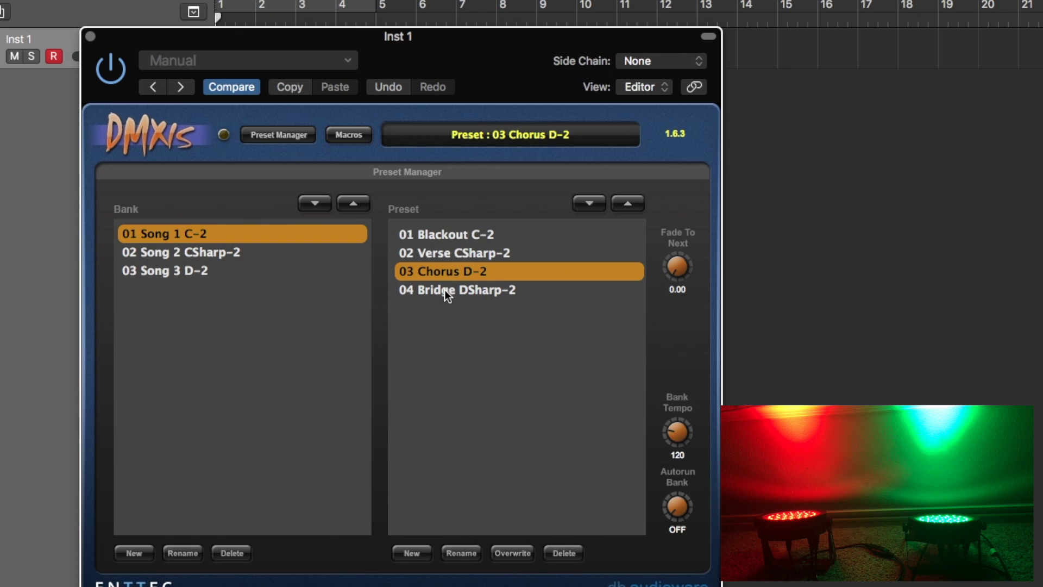
pyautogui.click(445, 289)
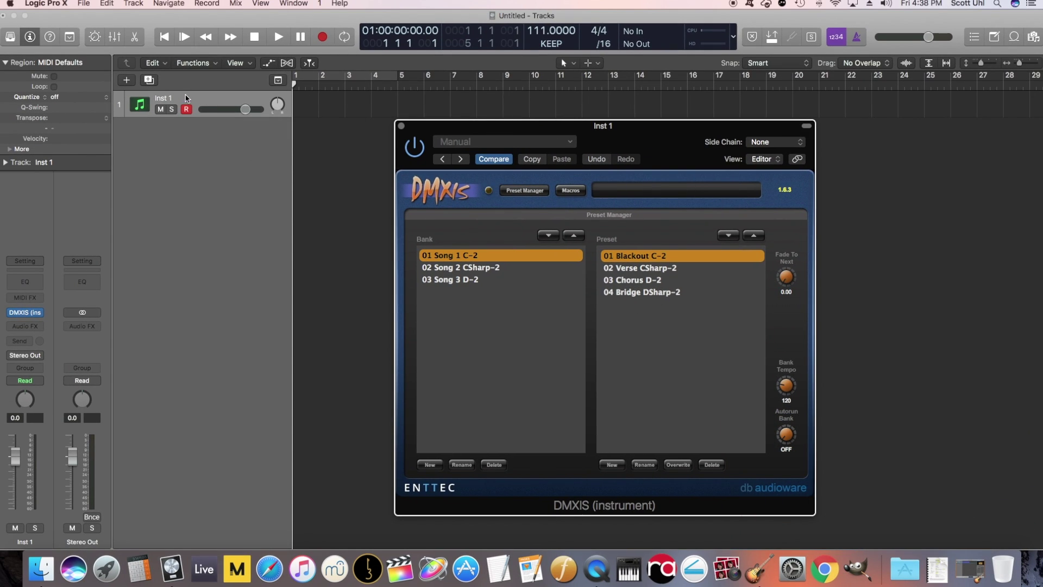
# Pencil an empty MIDI region at bar 1 on Inst 1, lengthen it, and open it in the Piano Roll
pyautogui.click(189, 103)
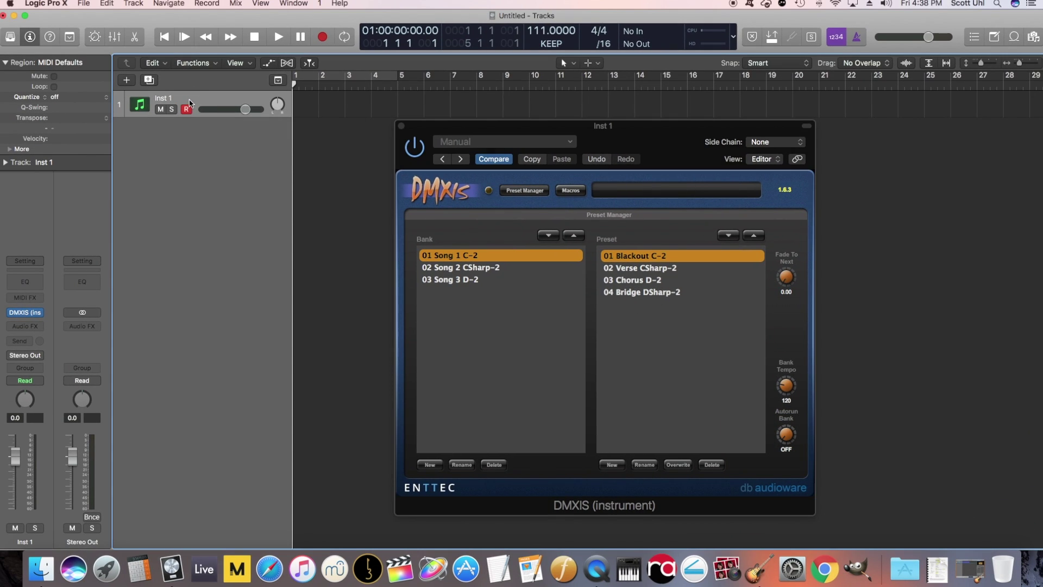
pyautogui.click(596, 66)
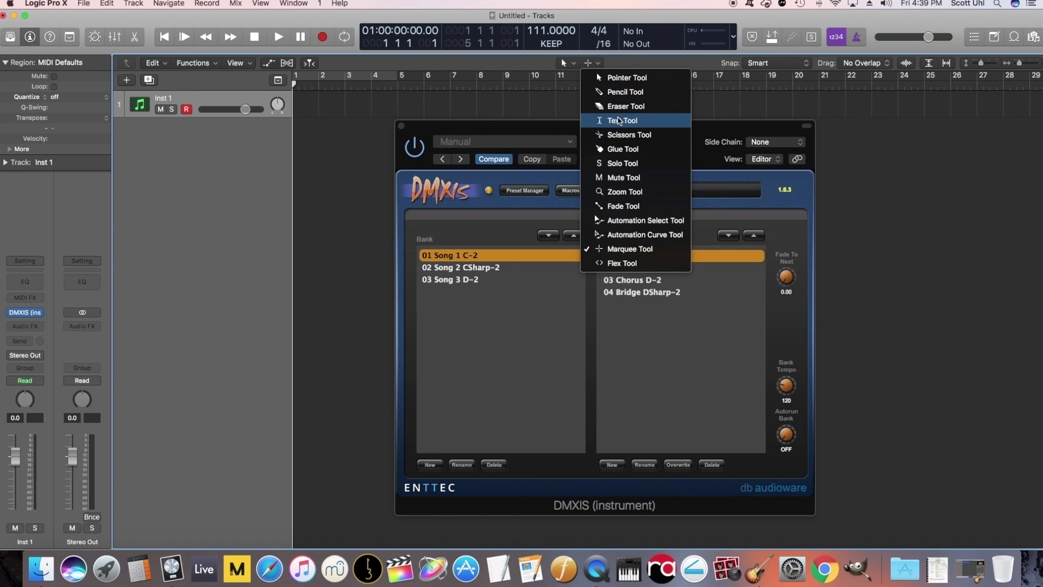
pyautogui.click(279, 120)
pyautogui.keyDown('super'); pyautogui.click(302, 108); pyautogui.keyUp('super')
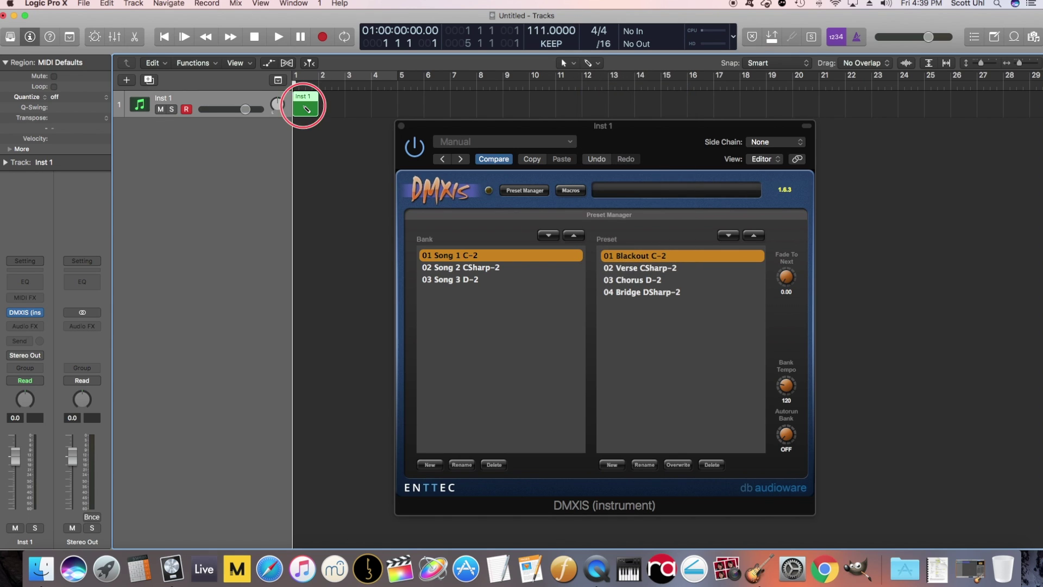
pyautogui.moveTo(316, 112); pyautogui.dragTo(529, 108)
pyautogui.doubleClick(330, 100)
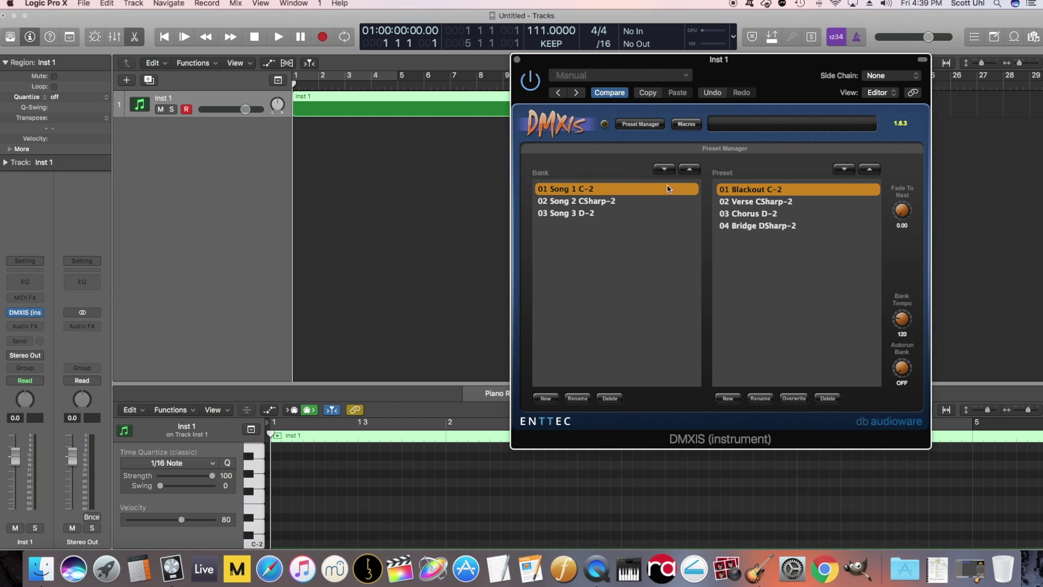
# Add a lengthened C-2 note at the region start and shift the DMXIS window left
pyautogui.click(302, 88)
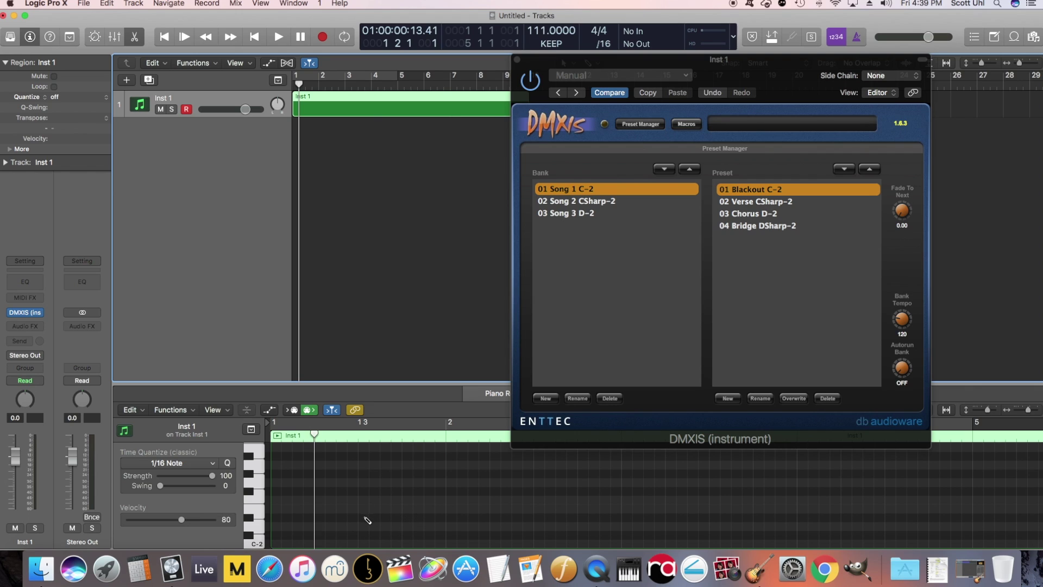
pyautogui.click(286, 544)
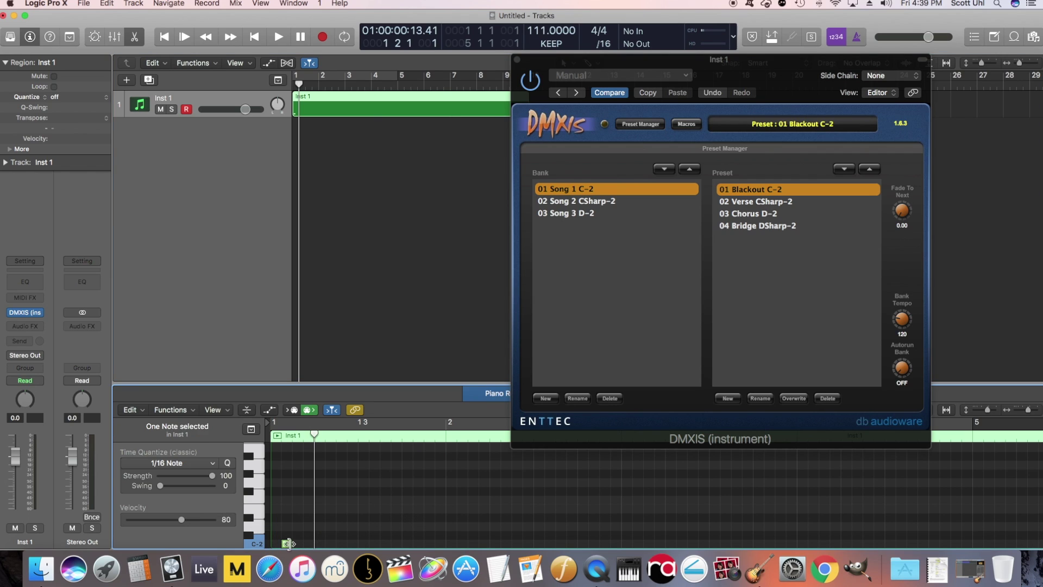
pyautogui.moveTo(288, 543); pyautogui.dragTo(302, 542)
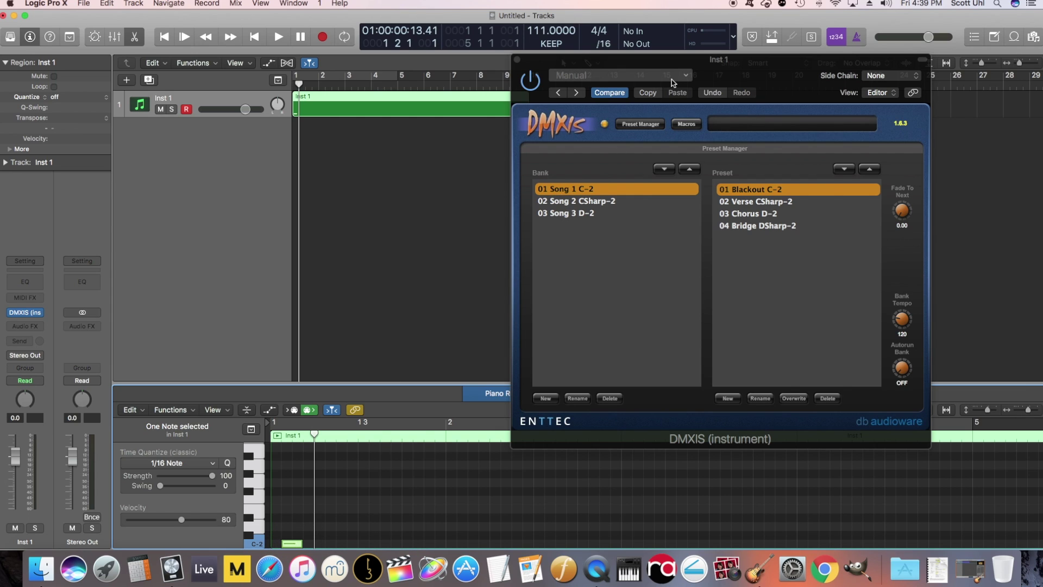
pyautogui.moveTo(672, 60); pyautogui.dragTo(660, 63)
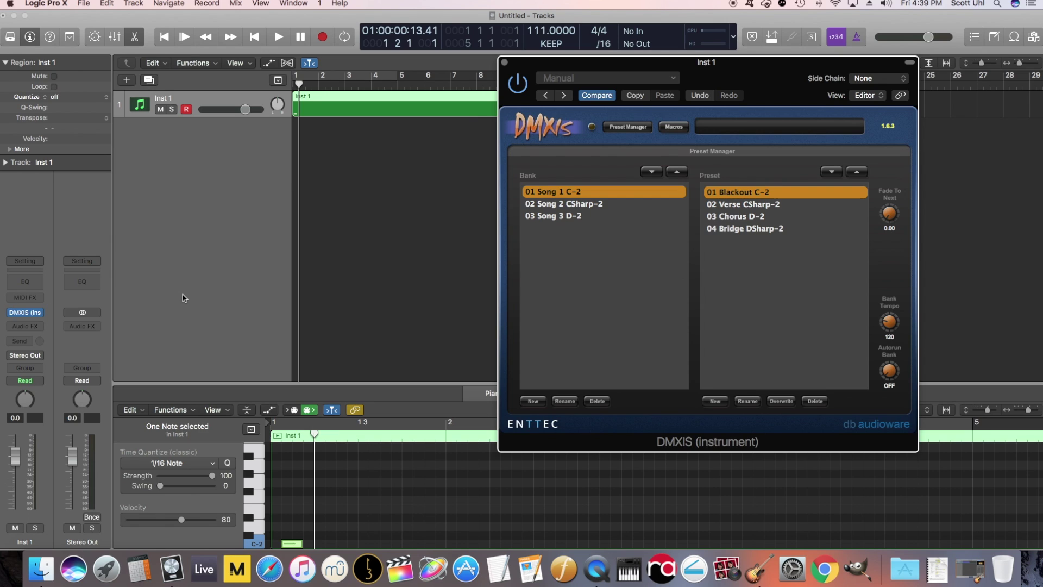
pyautogui.moveTo(737, 68); pyautogui.dragTo(688, 71)
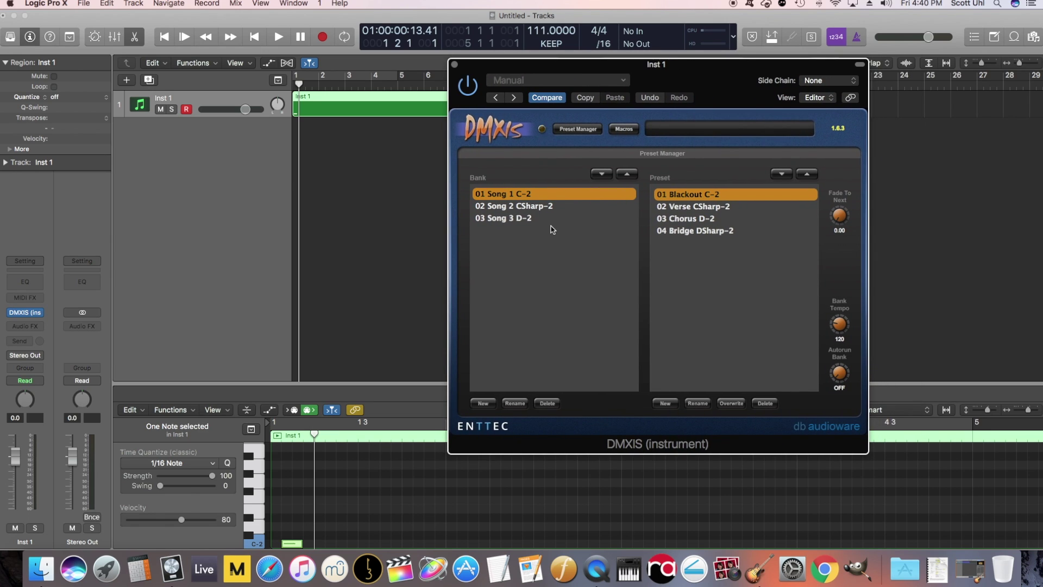
# Show the region's C-2 note in the Event List and set its MIDI channel to 15
pyautogui.press('d')
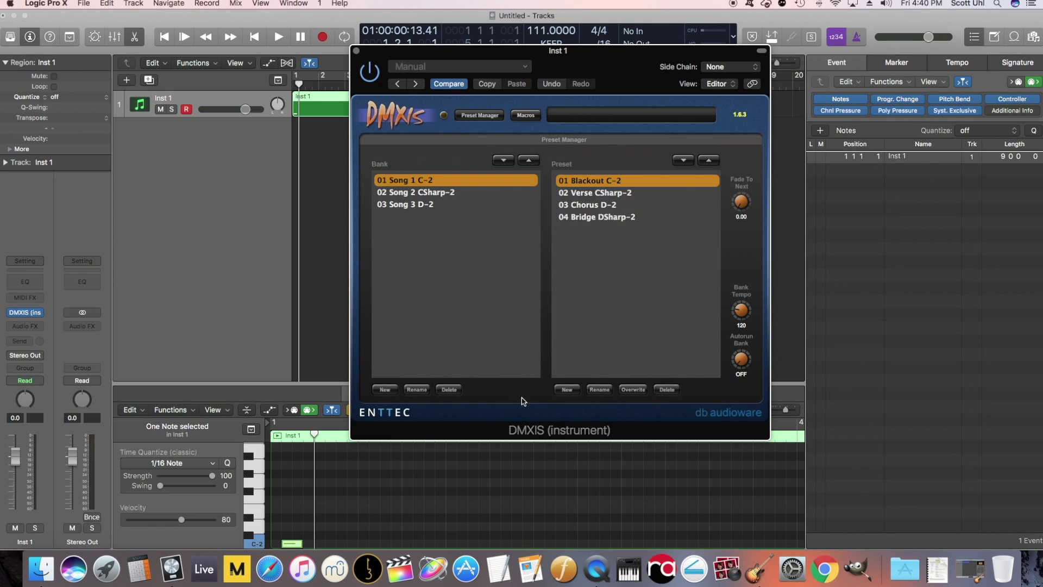
pyautogui.doubleClick(320, 100)
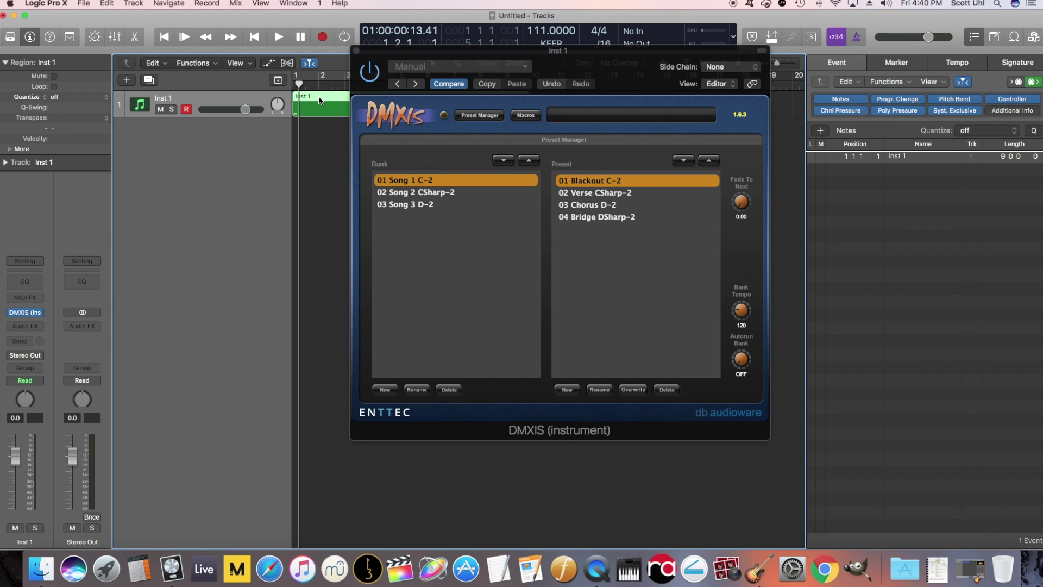
pyautogui.doubleClick(320, 101)
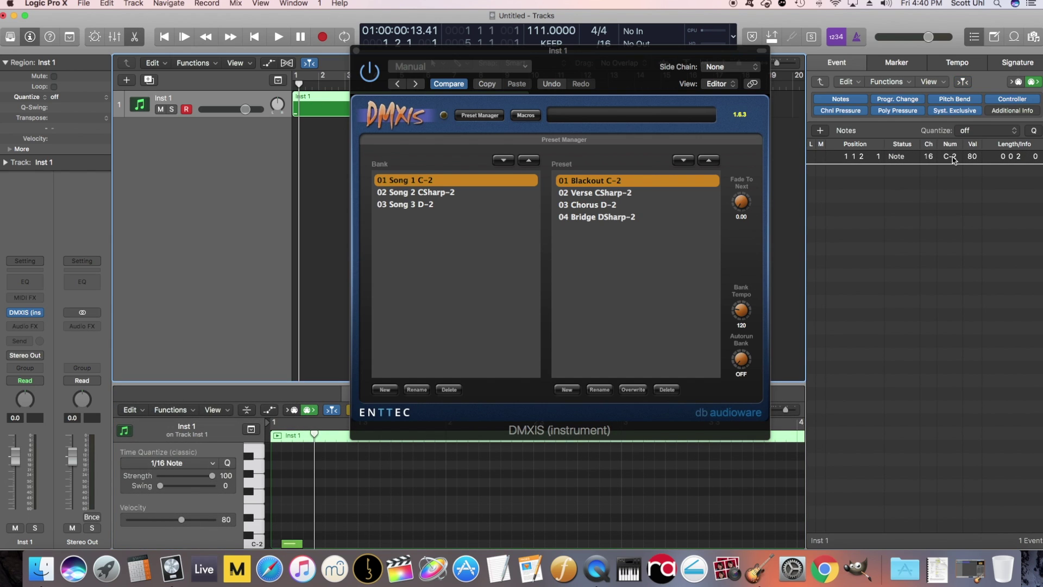
pyautogui.moveTo(930, 157); pyautogui.dragTo(932, 262)
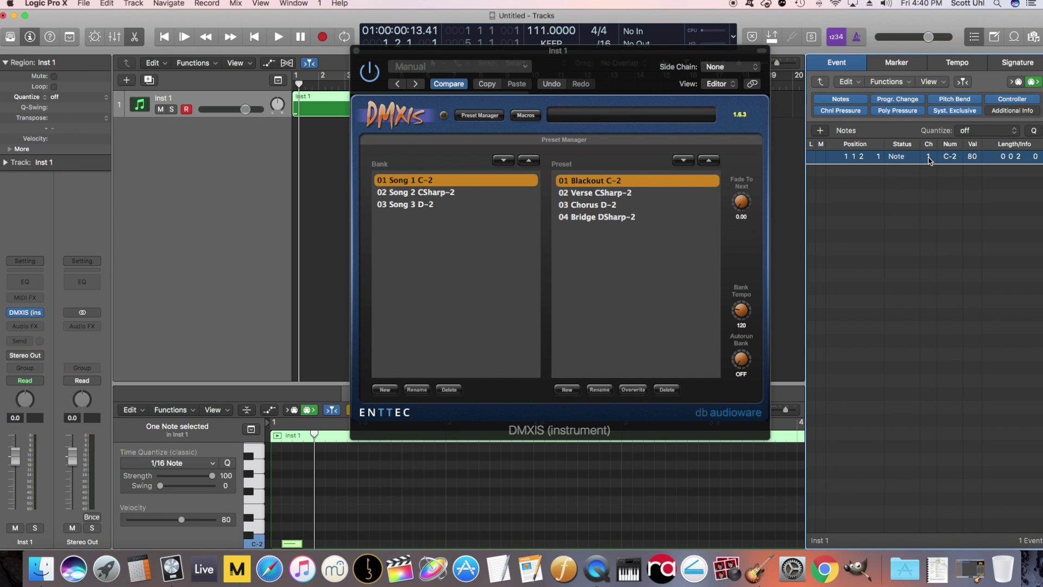
pyautogui.moveTo(929, 159); pyautogui.dragTo(930, 128)
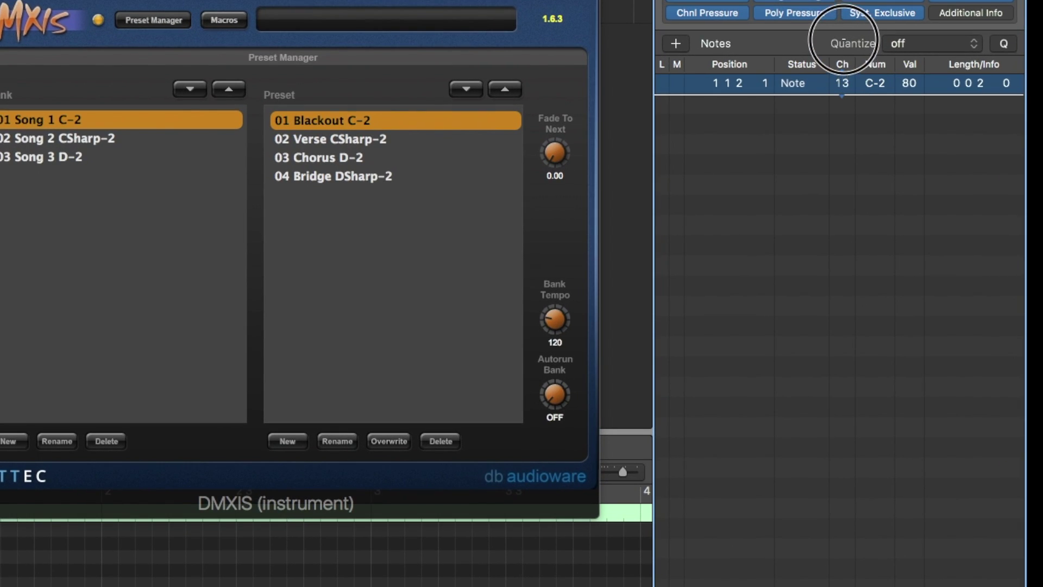
pyautogui.moveTo(843, 40); pyautogui.dragTo(843, 37)
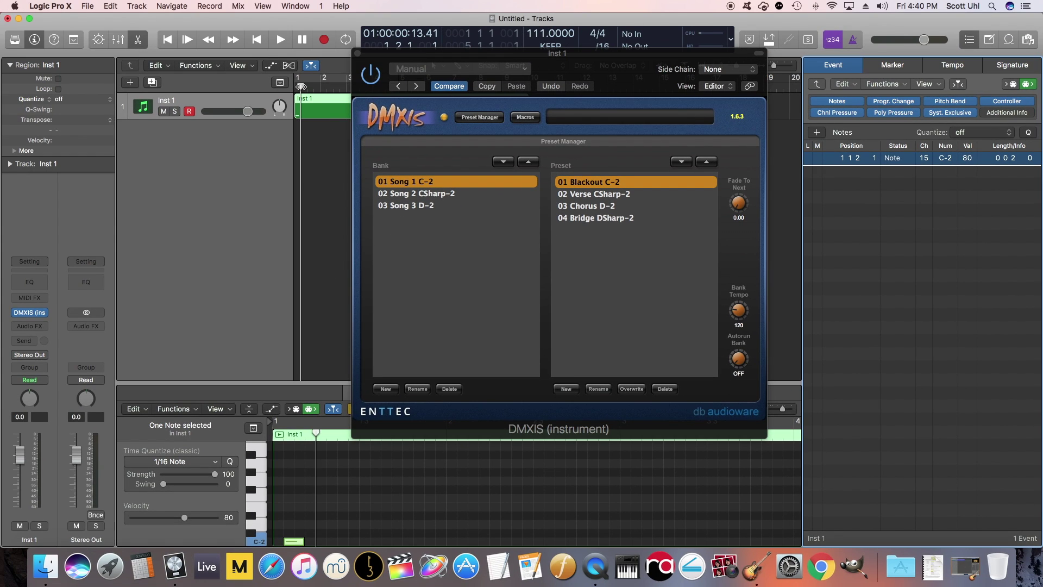
# Select DMXIS bank 03 Song 3 and play from the start to test the bank change
pyautogui.click(419, 206)
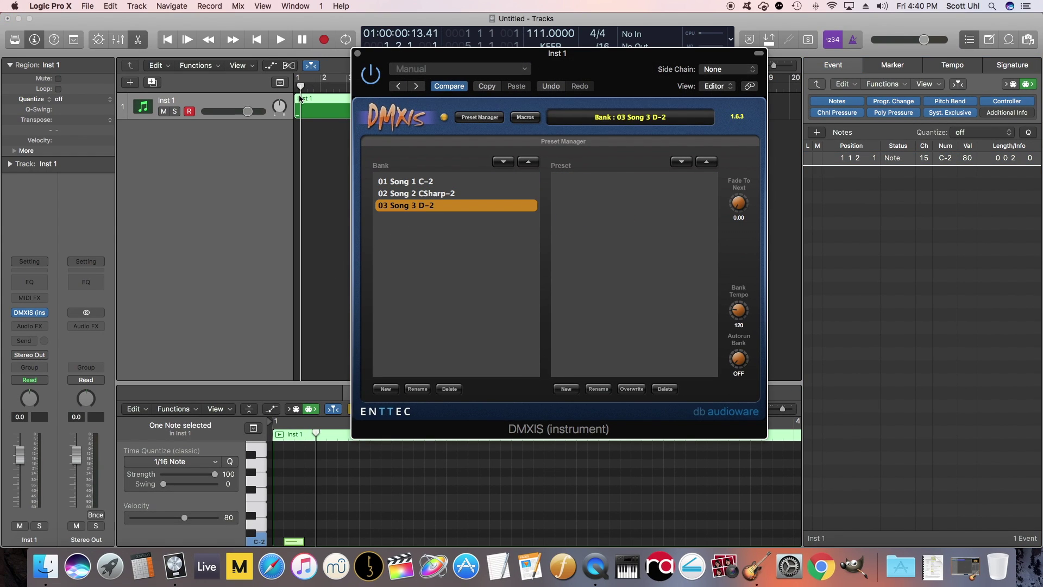
pyautogui.click(298, 144)
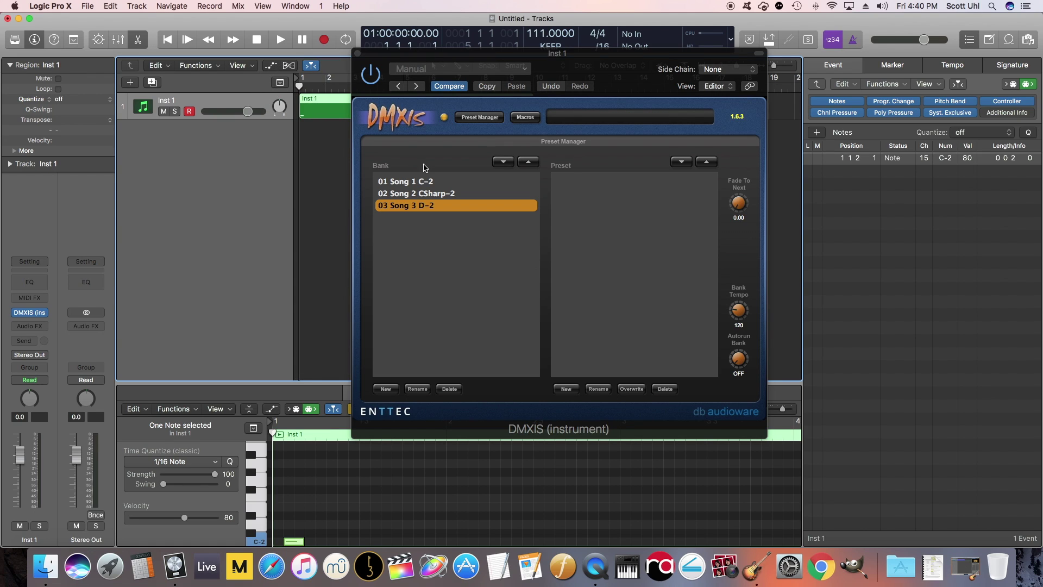
pyautogui.press('space')
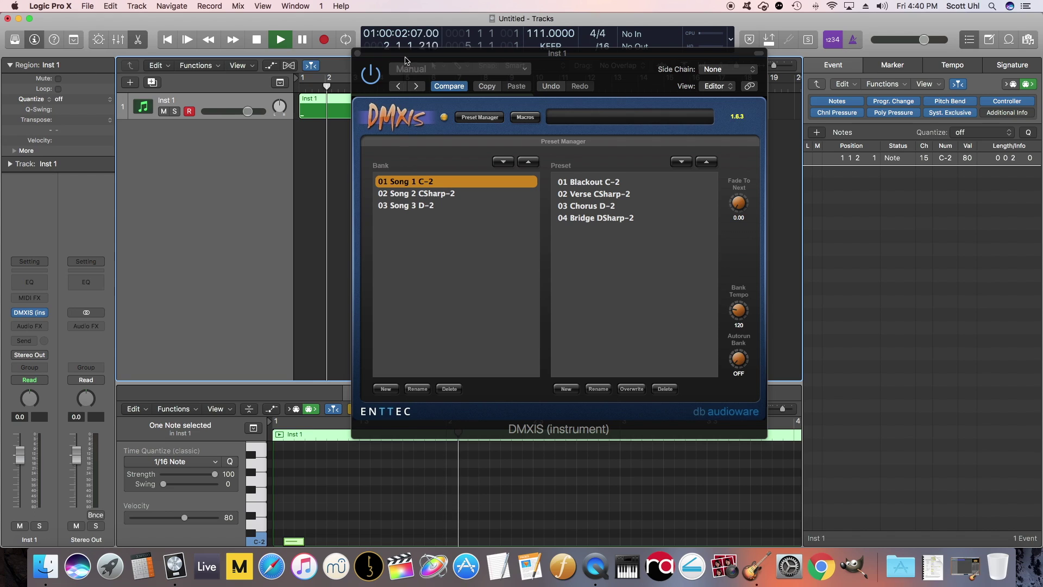
pyautogui.press('space')
# Add a second C-2 note after the first and set its channel to 16
pyautogui.click(310, 88)
pyautogui.click(321, 542)
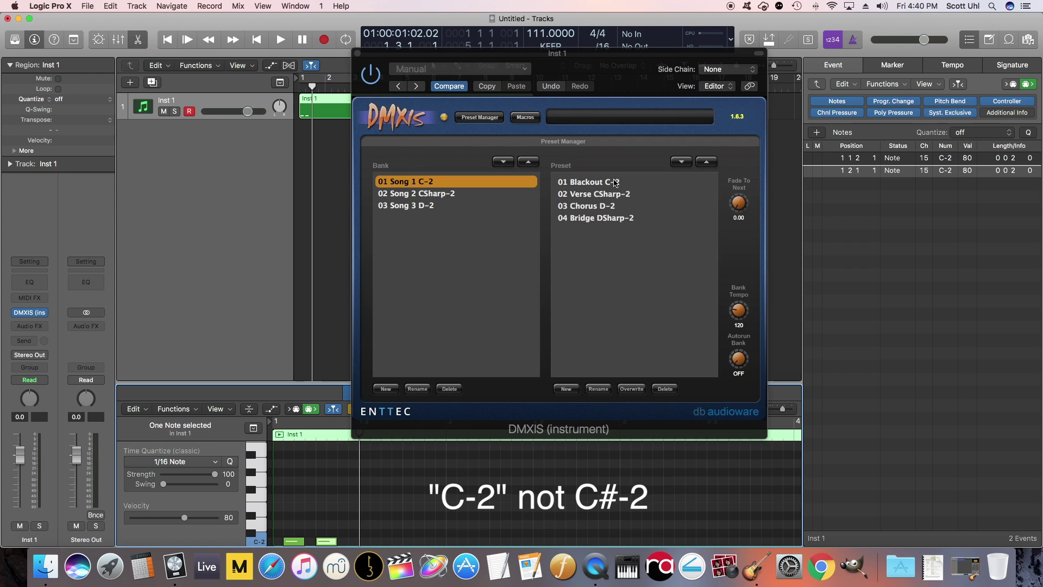
pyautogui.moveTo(924, 170); pyautogui.dragTo(926, 166)
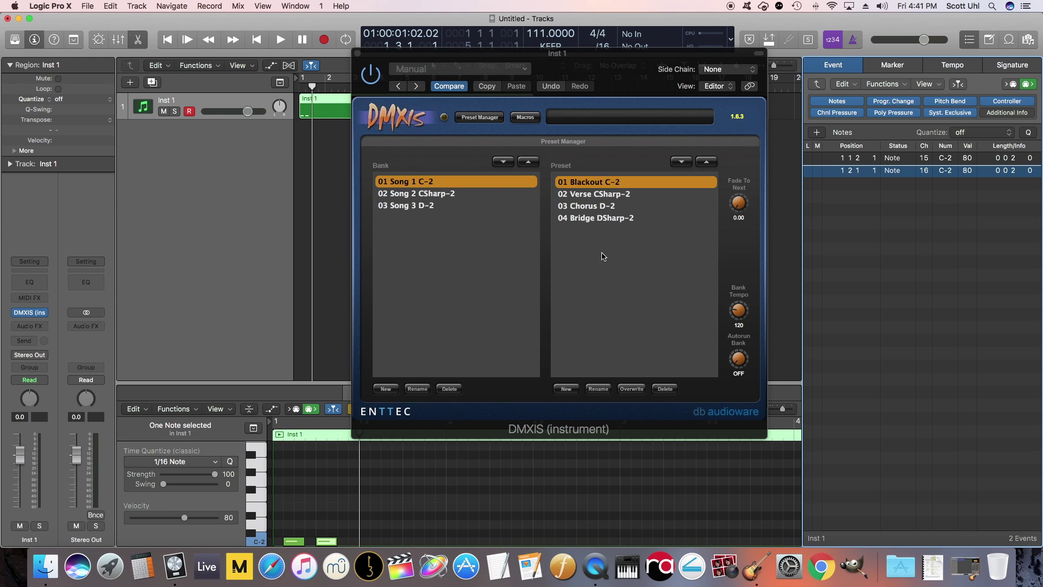
# Pencil in C#-2 at bar 2 (Verse), D-2 at bar 3 (Chorus), and a D#-2 note (Bridge)
pyautogui.click(303, 89)
pyautogui.click(324, 86)
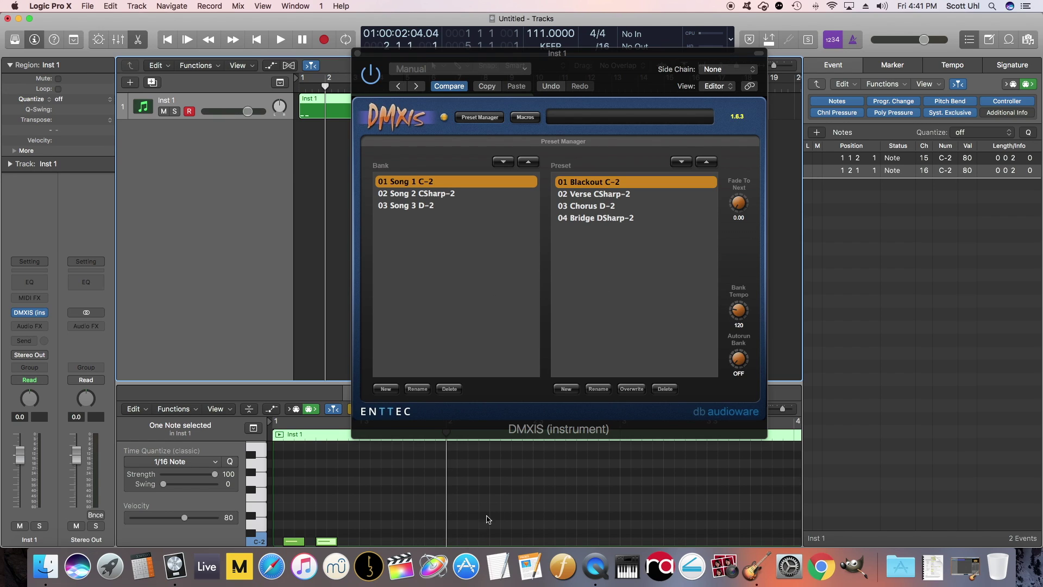
pyautogui.click(450, 533)
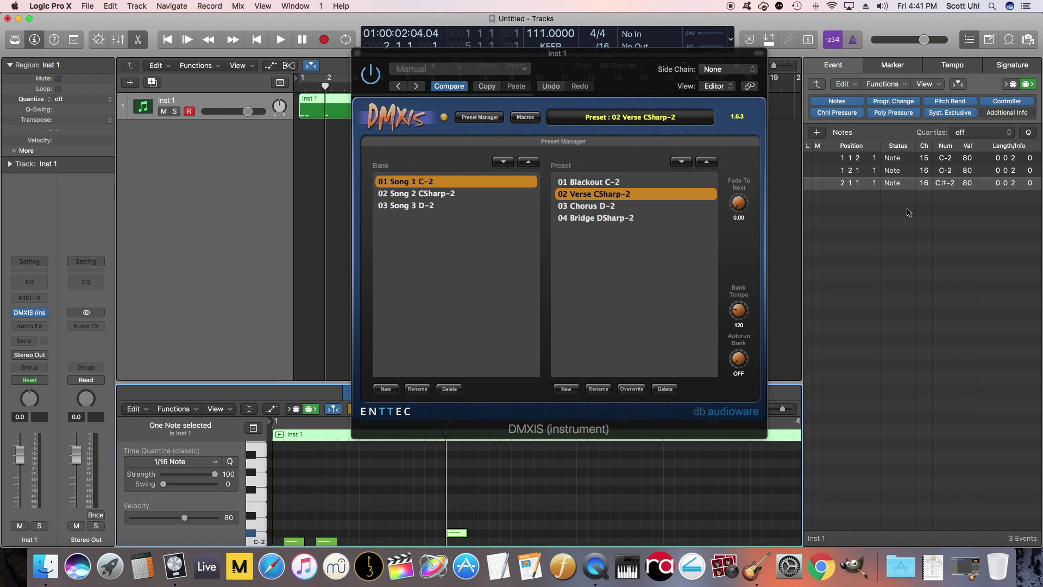
pyautogui.moveTo(382, 81); pyautogui.dragTo(423, 84)
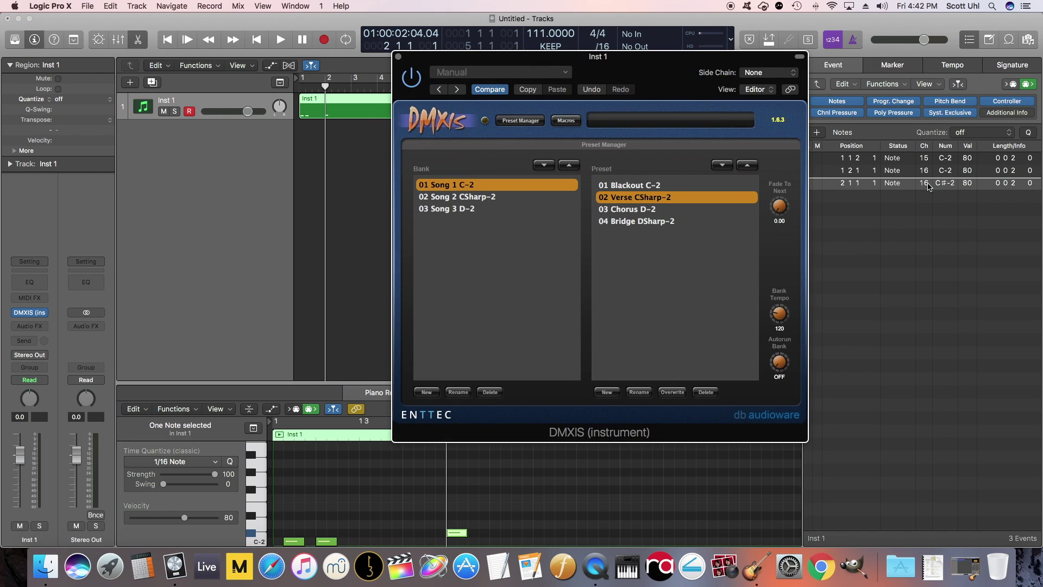
pyautogui.click(348, 97)
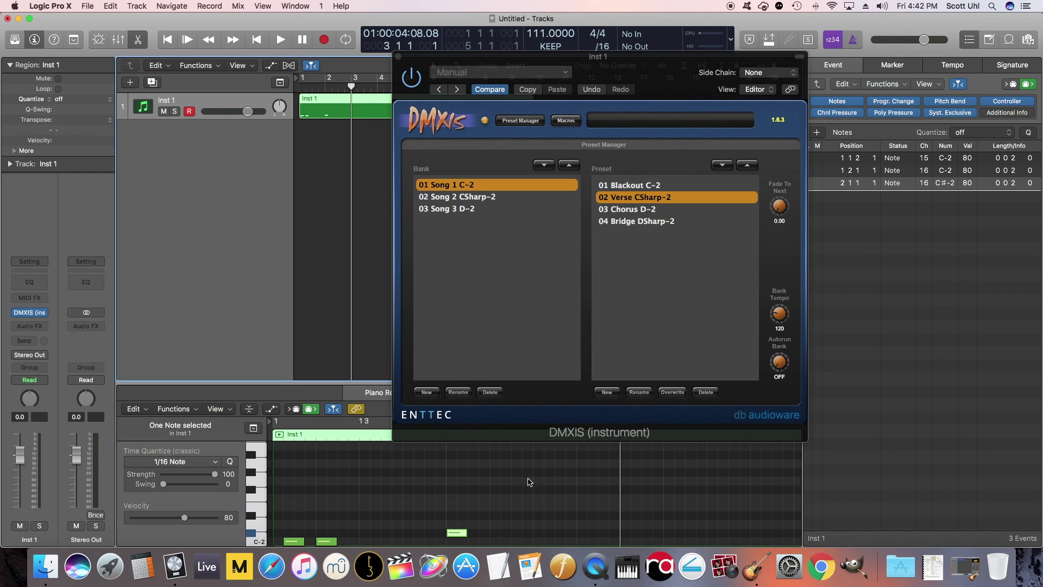
pyautogui.click(626, 525)
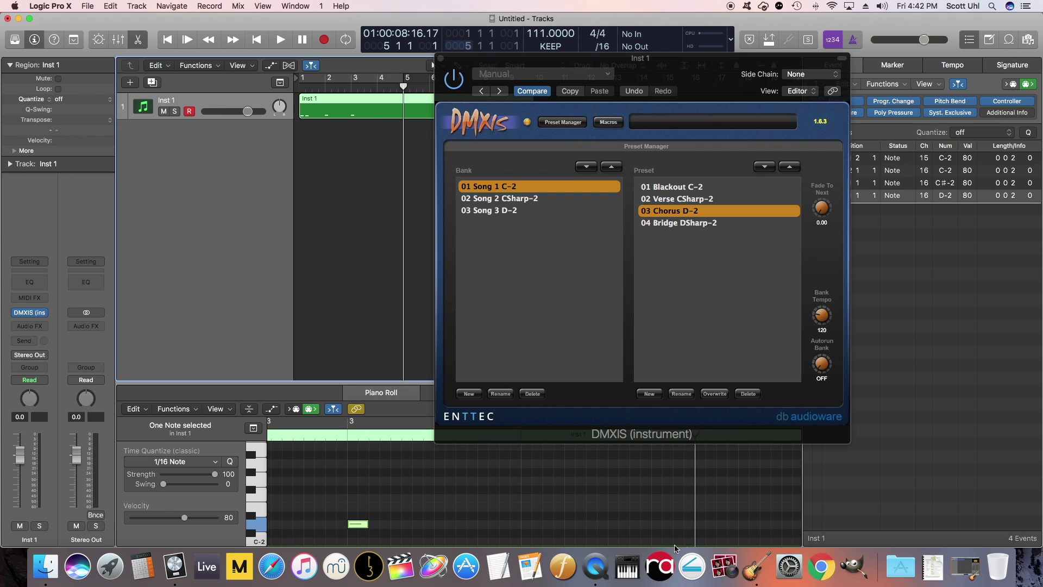
pyautogui.click(701, 516)
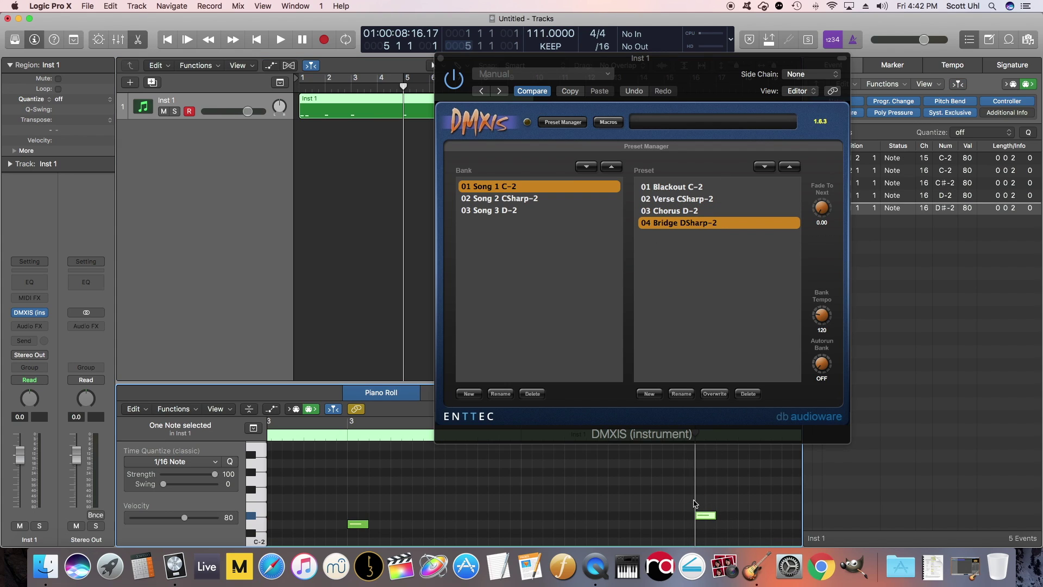
# Switch DMXIS to the Song 3 bank, return the playhead to the start, then reselect Song 1
pyautogui.click(508, 213)
pyautogui.click(501, 212)
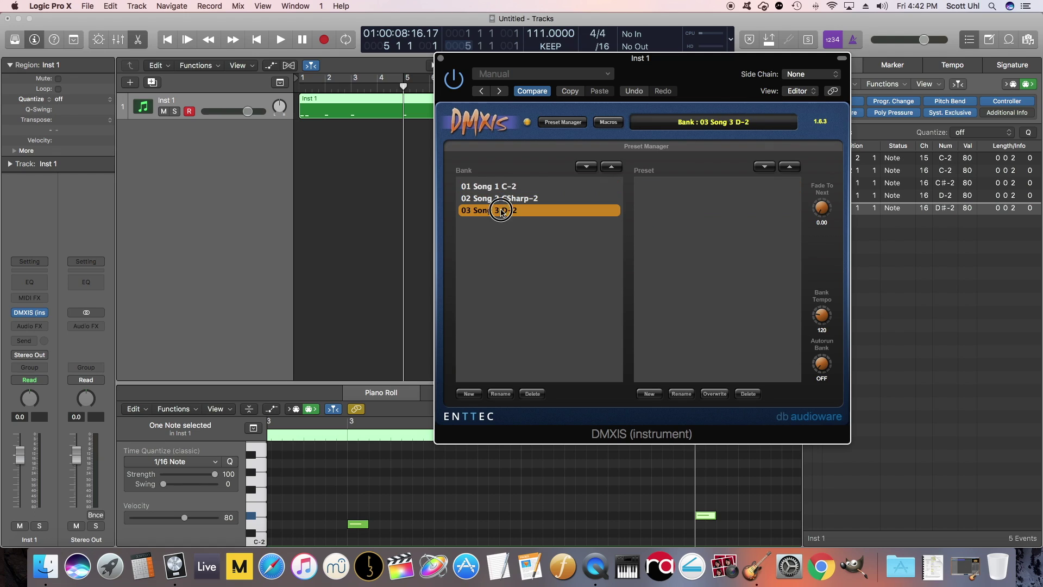
pyautogui.click(163, 40)
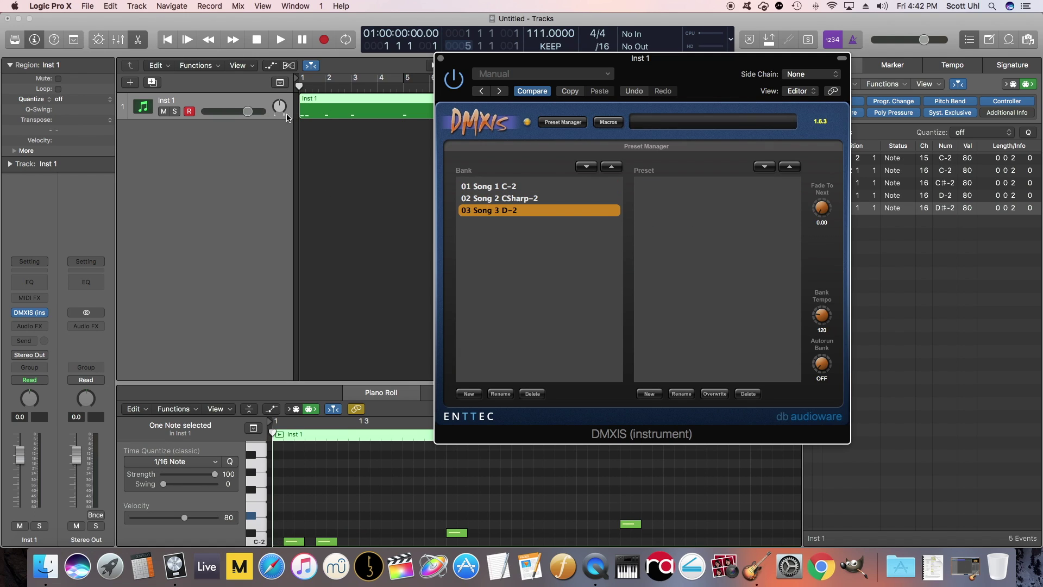
pyautogui.click(480, 187)
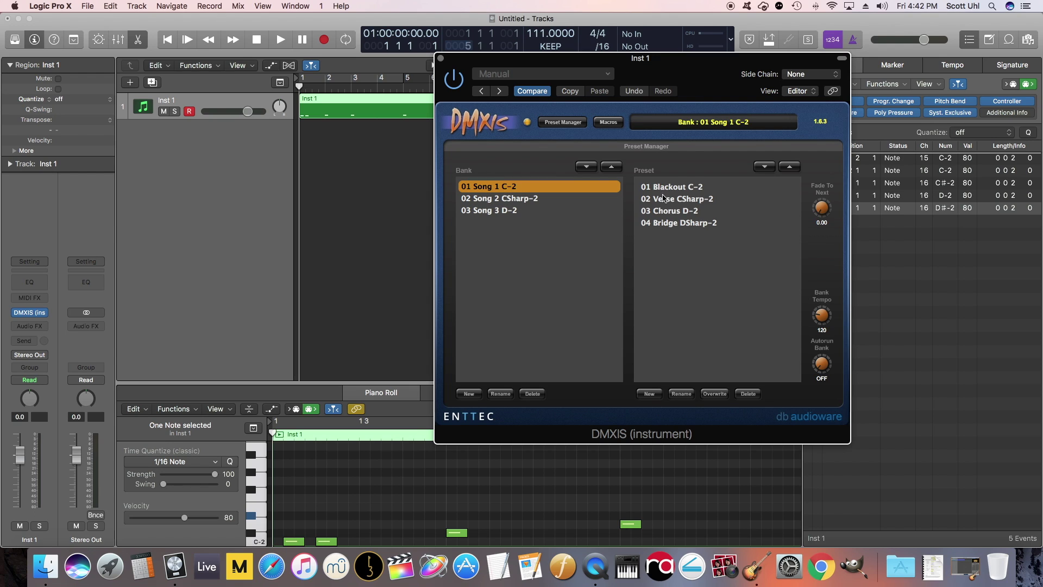
# Play from the start while DMXIS steps through Song 1's presets to Bridge, then stop playback
pyautogui.click(280, 40)
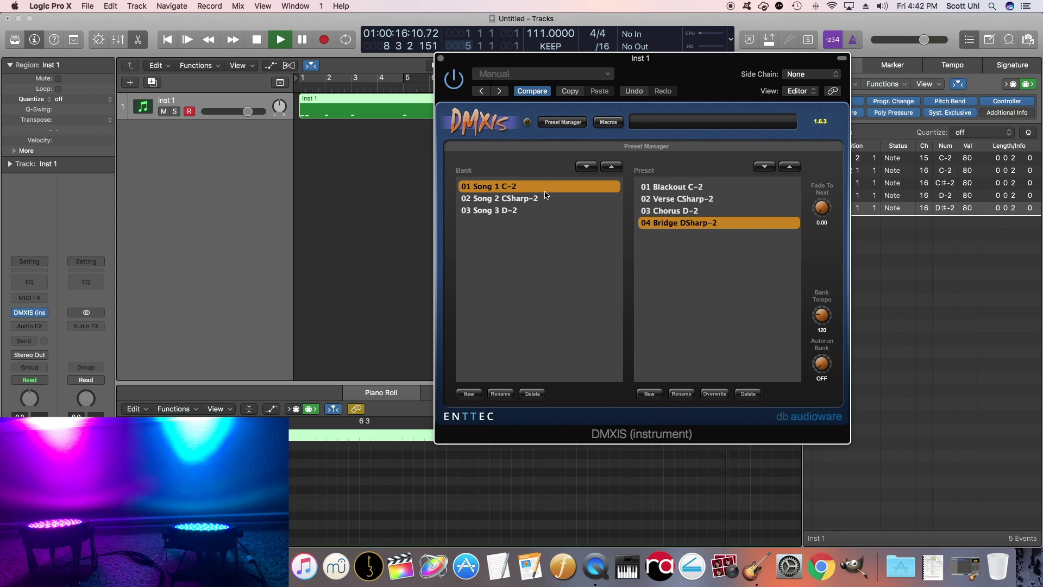
pyautogui.press('space')
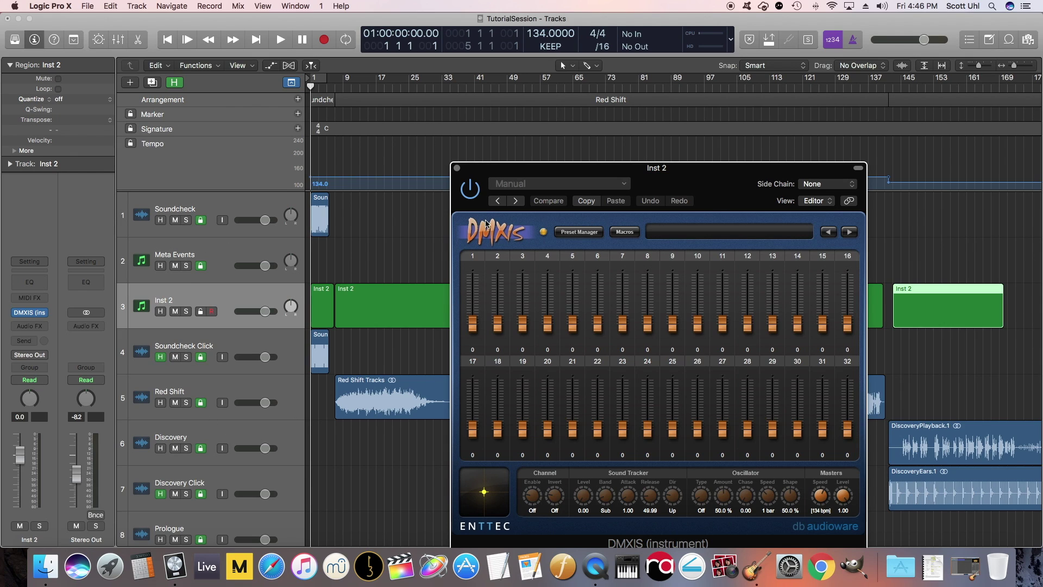
# Rename track 3 from Inst 2 to 'DMXIS'
pyautogui.click(654, 169)
pyautogui.moveTo(653, 170); pyautogui.dragTo(643, 110)
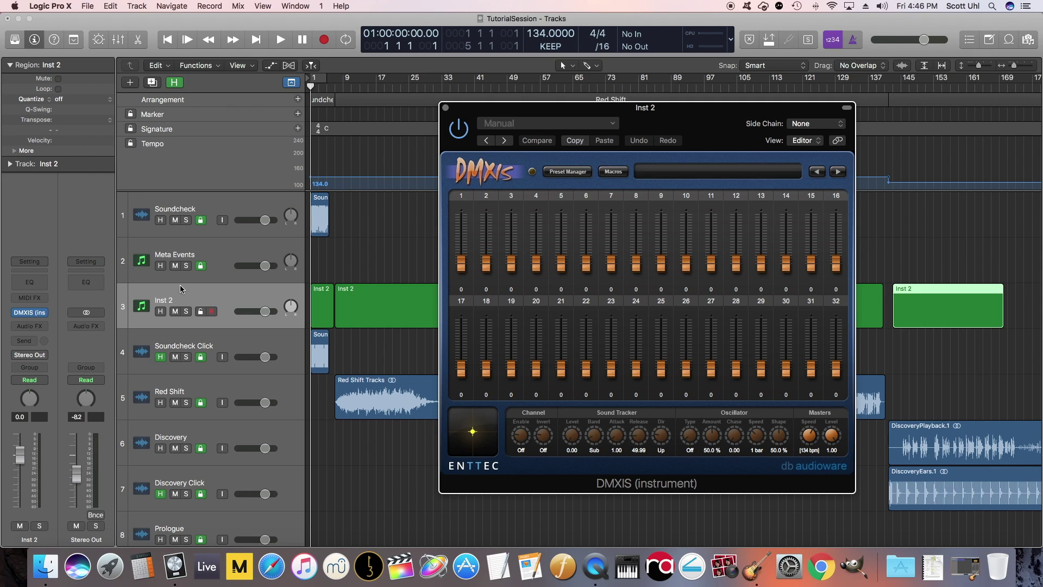
pyautogui.doubleClick(163, 299)
pyautogui.write('DMXIS')
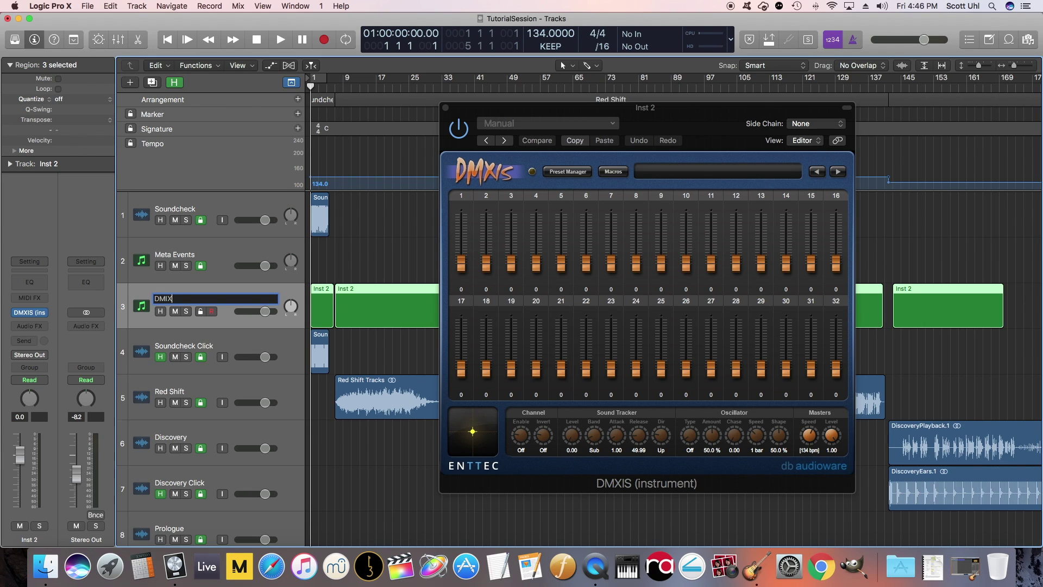
pyautogui.press('Return')
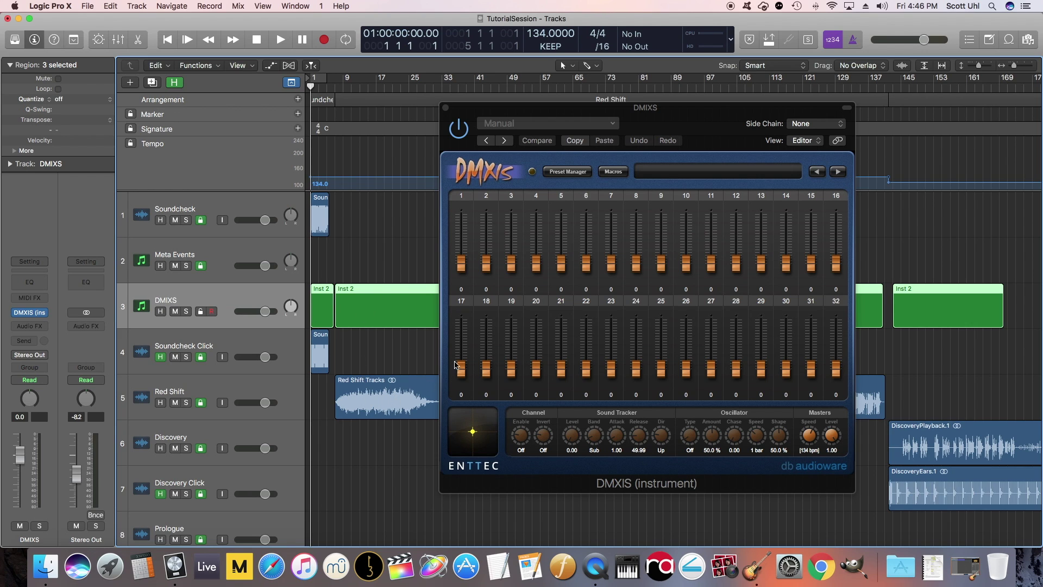
# Reposition the DMXIS plugin window so it is fully visible
pyautogui.moveTo(640, 109); pyautogui.dragTo(592, 334)
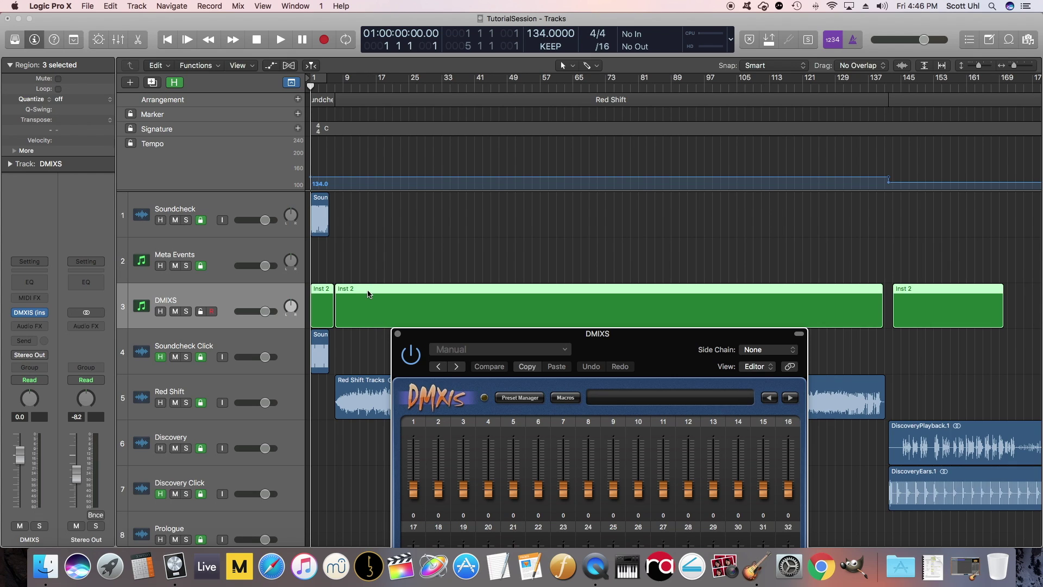
pyautogui.scroll(-1, 915, 281)
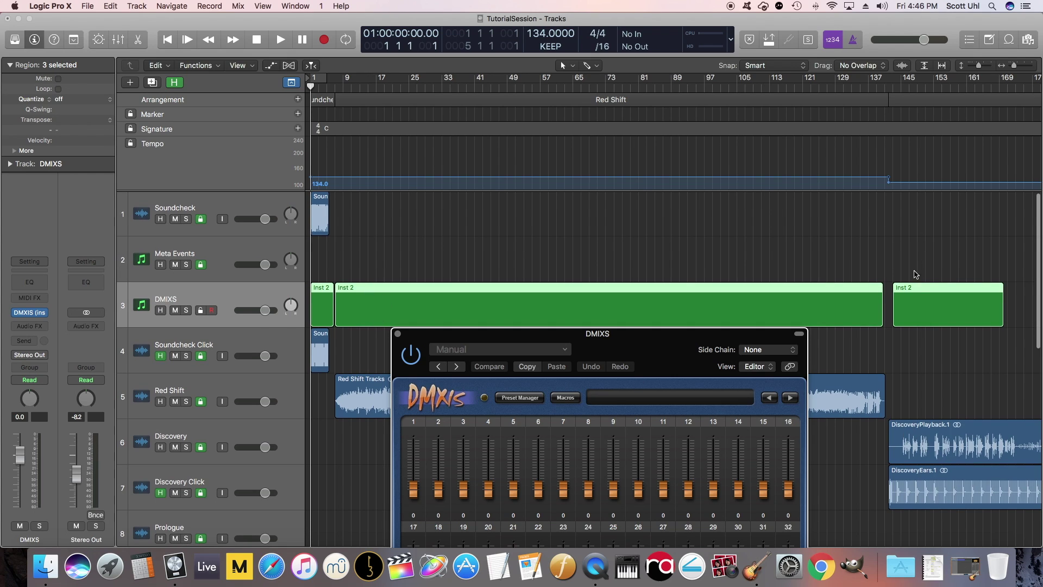
pyautogui.scroll(1, 929, 287)
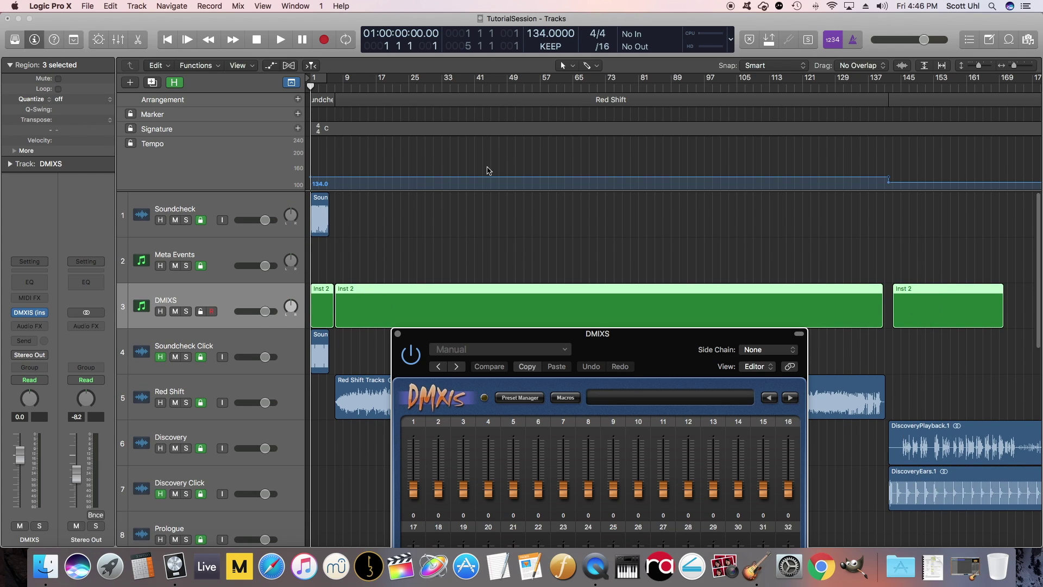
pyautogui.moveTo(568, 335); pyautogui.dragTo(549, 139)
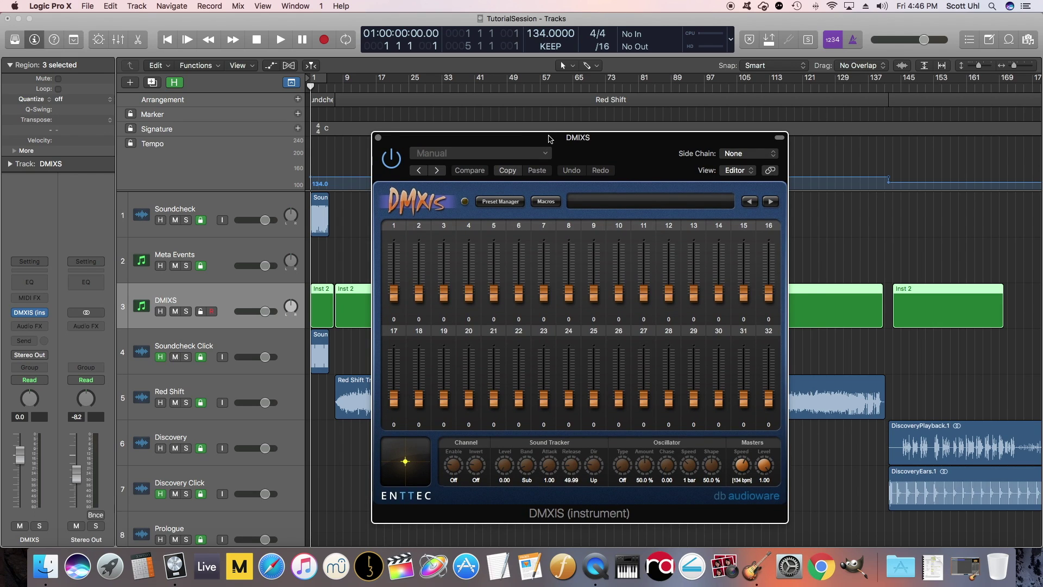